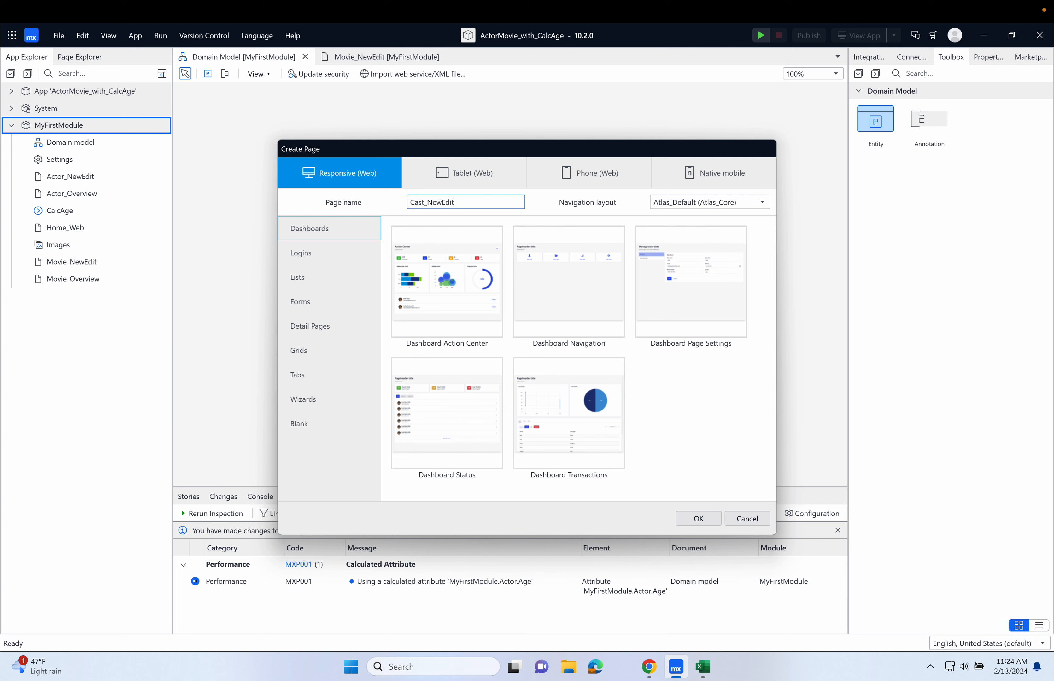
Create the Cast_NewEdit page from the Form Horizontal template
click(300, 302)
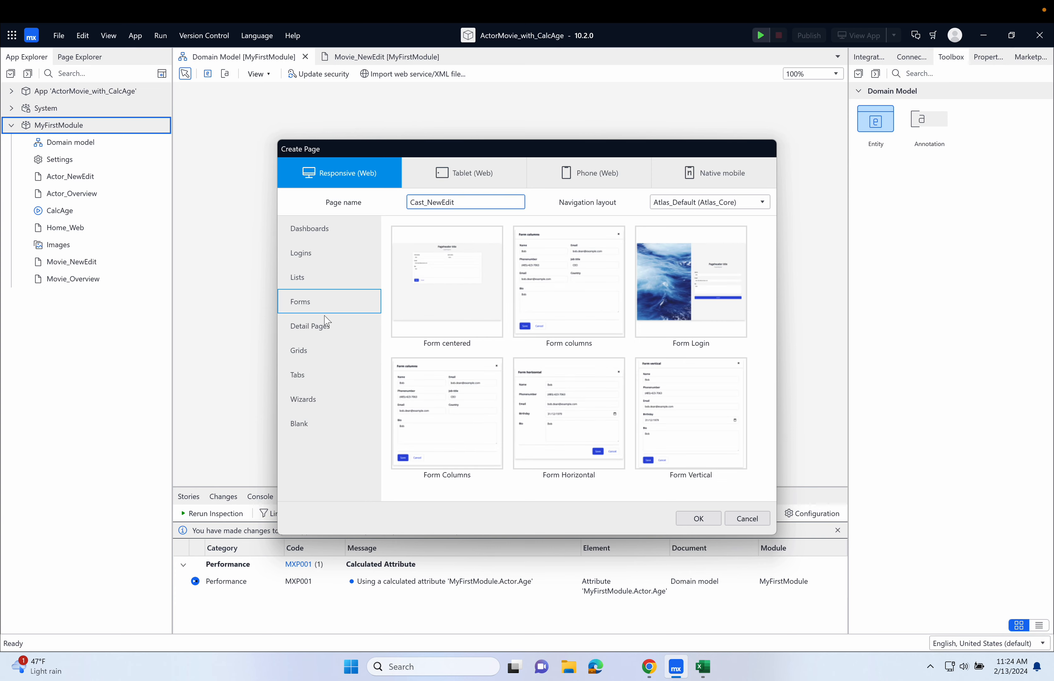
click(582, 421)
click(700, 519)
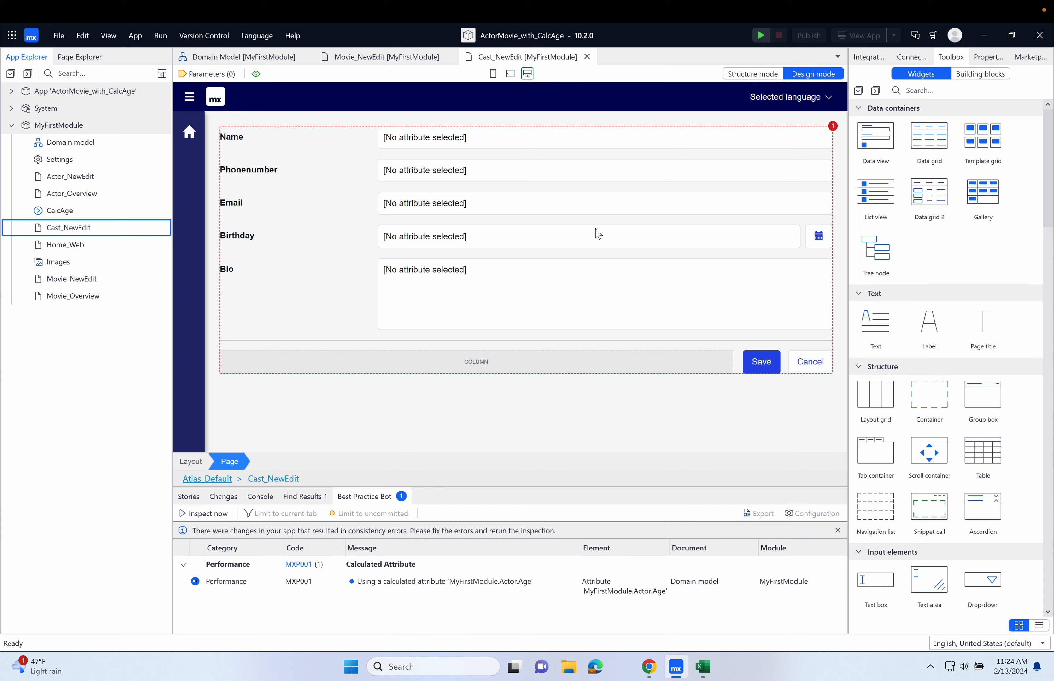
Set the form's data view to use the Cast entity as its context and automatically fill its contents
click(835, 131)
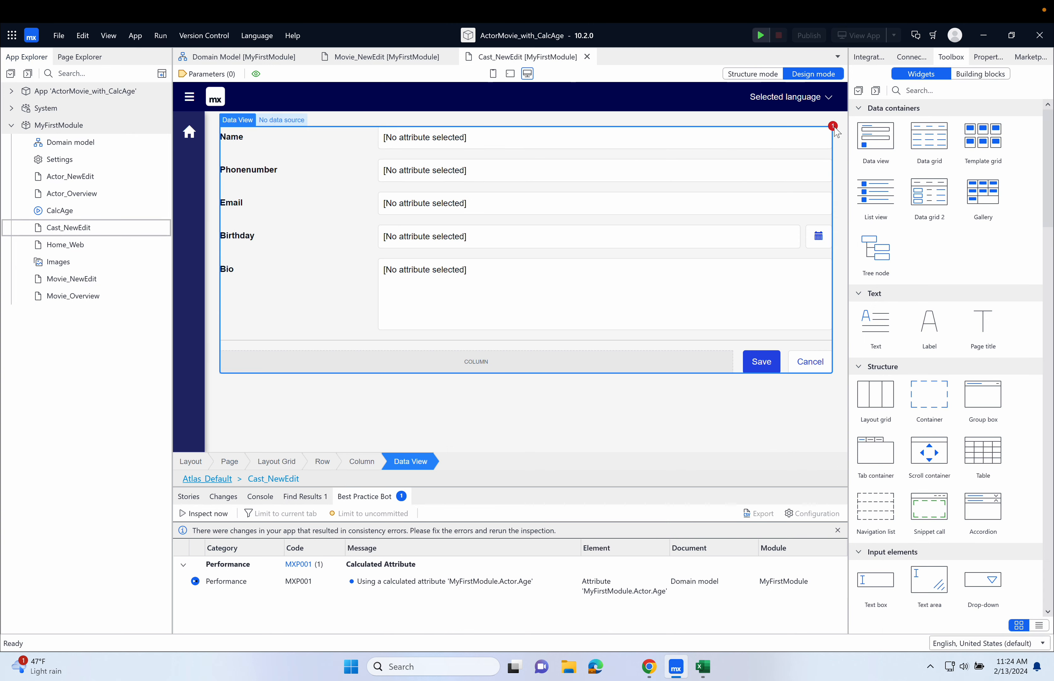
double_click(290, 123)
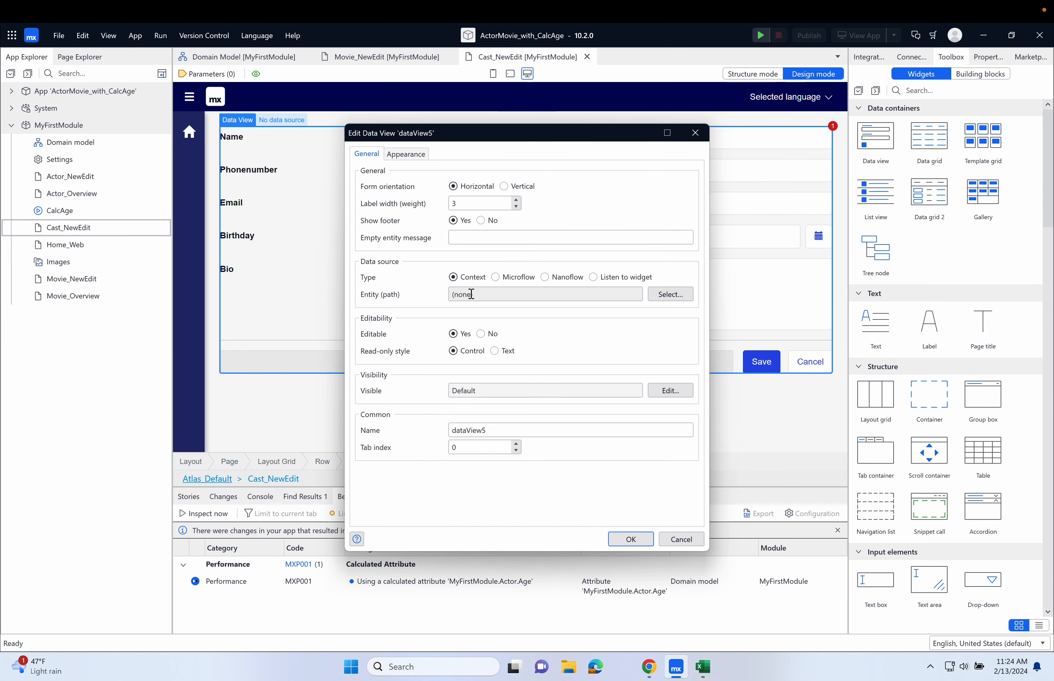
click(666, 294)
click(449, 271)
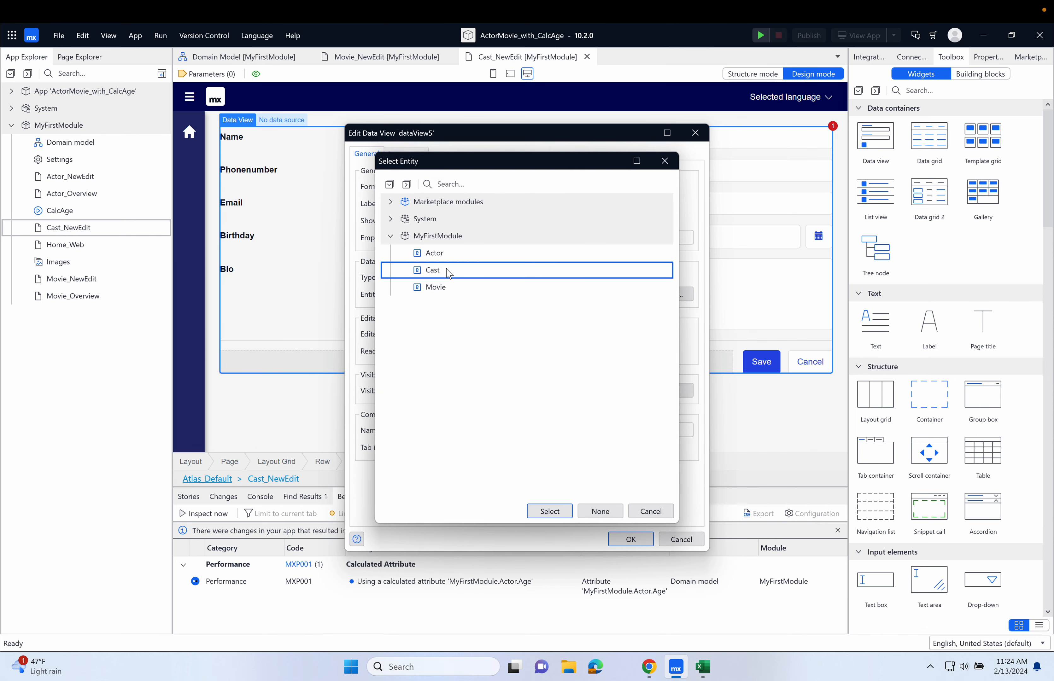
click(563, 512)
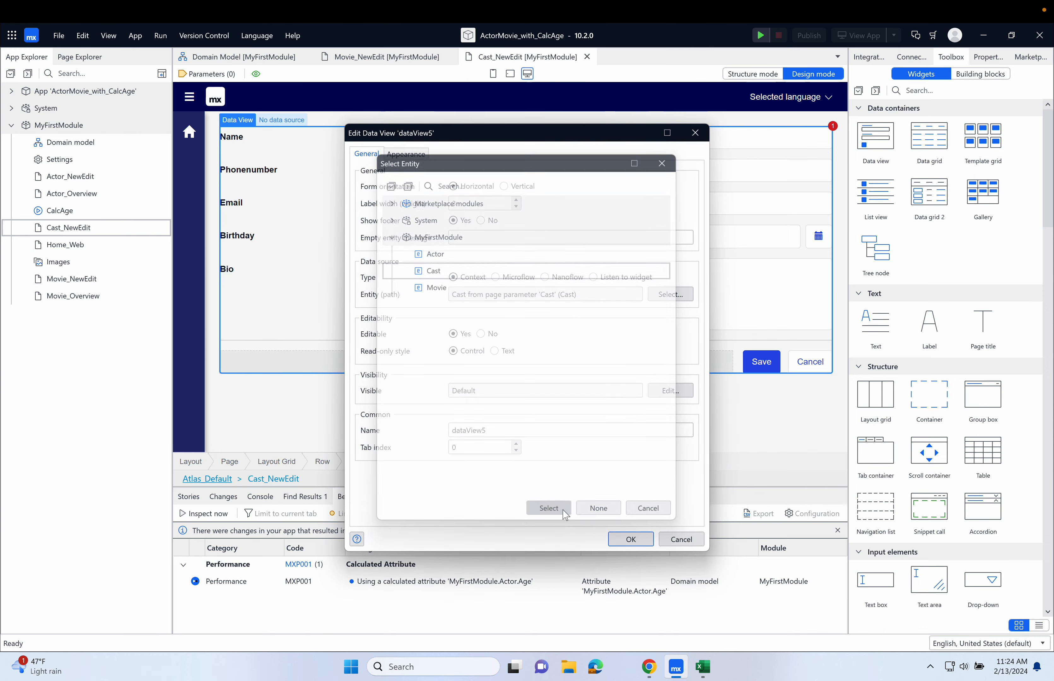
click(642, 540)
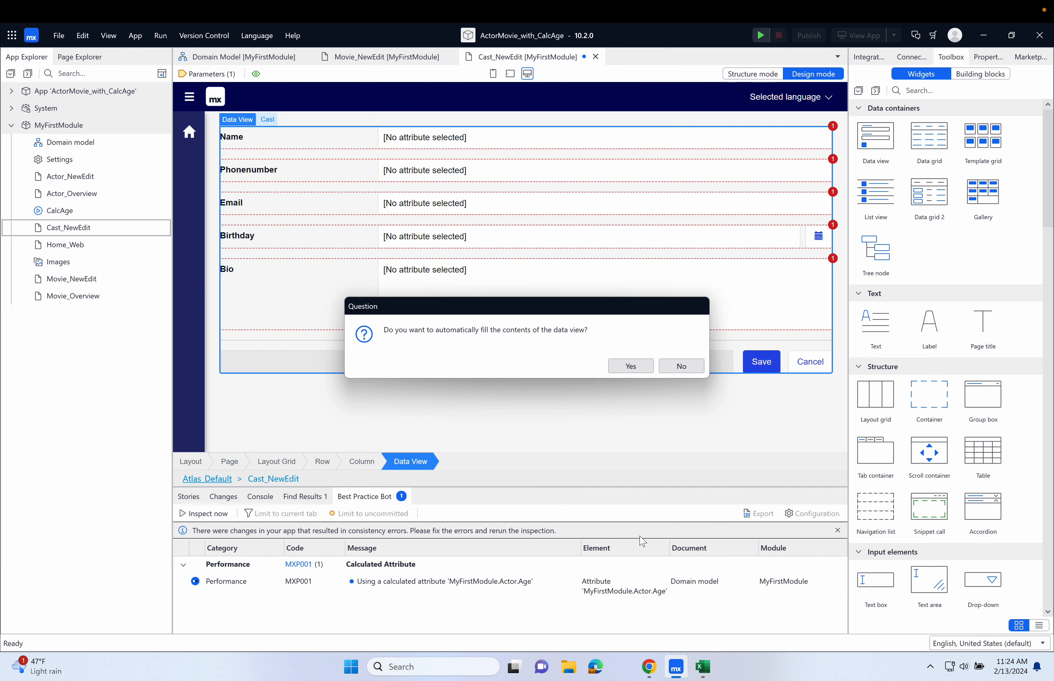
click(631, 367)
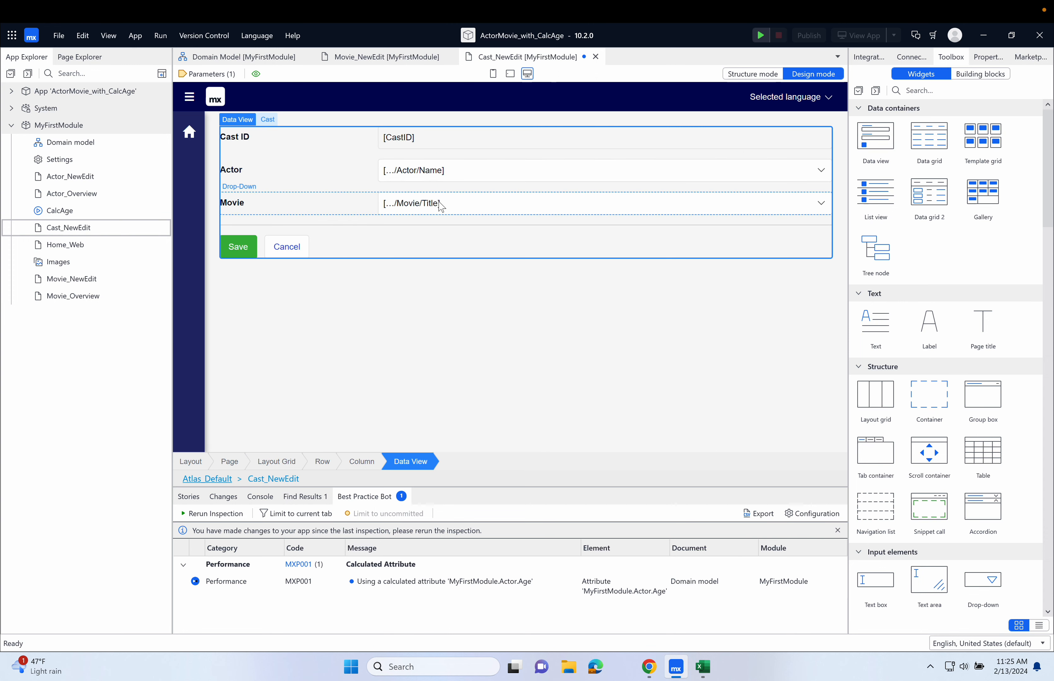
Check how Cast is associated with Actor and Movie in the domain model, and return to the Cast_NewEdit page
click(233, 58)
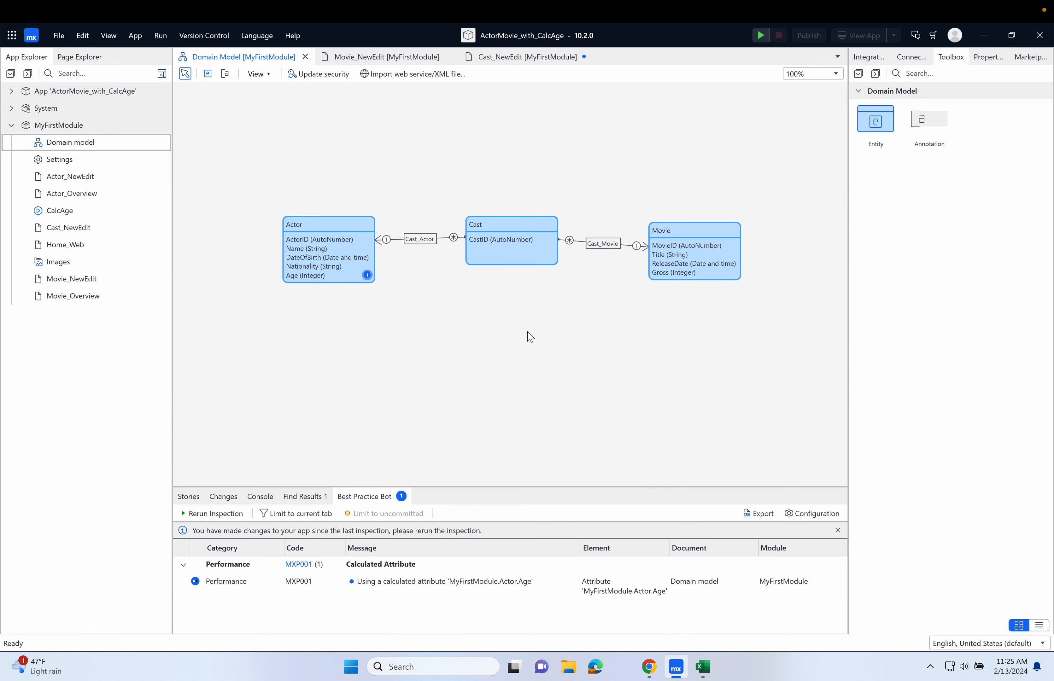
click(525, 58)
click(598, 434)
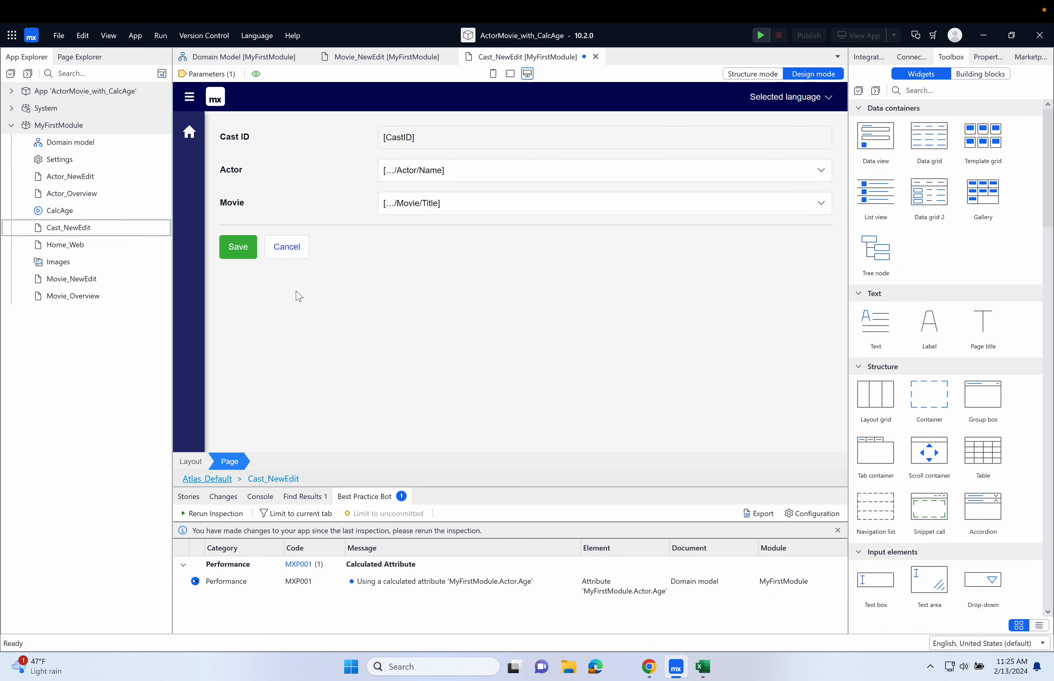
Add a responsive page named Cast_Overview to MyFirstModule, based on the List template
click(73, 127)
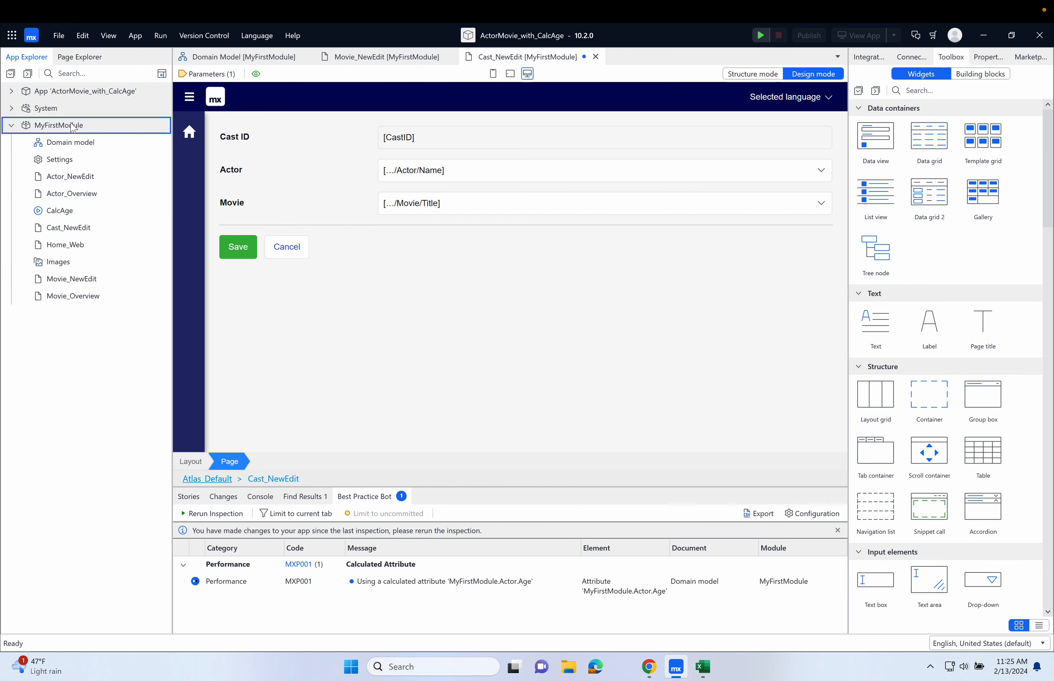
right_click(73, 127)
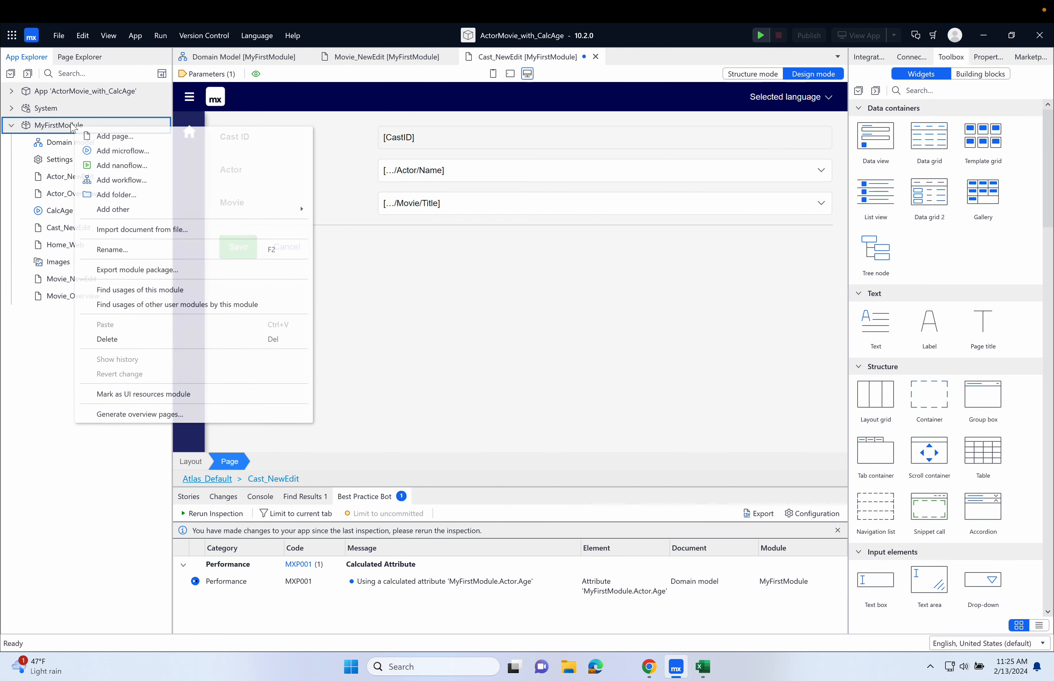
click(134, 141)
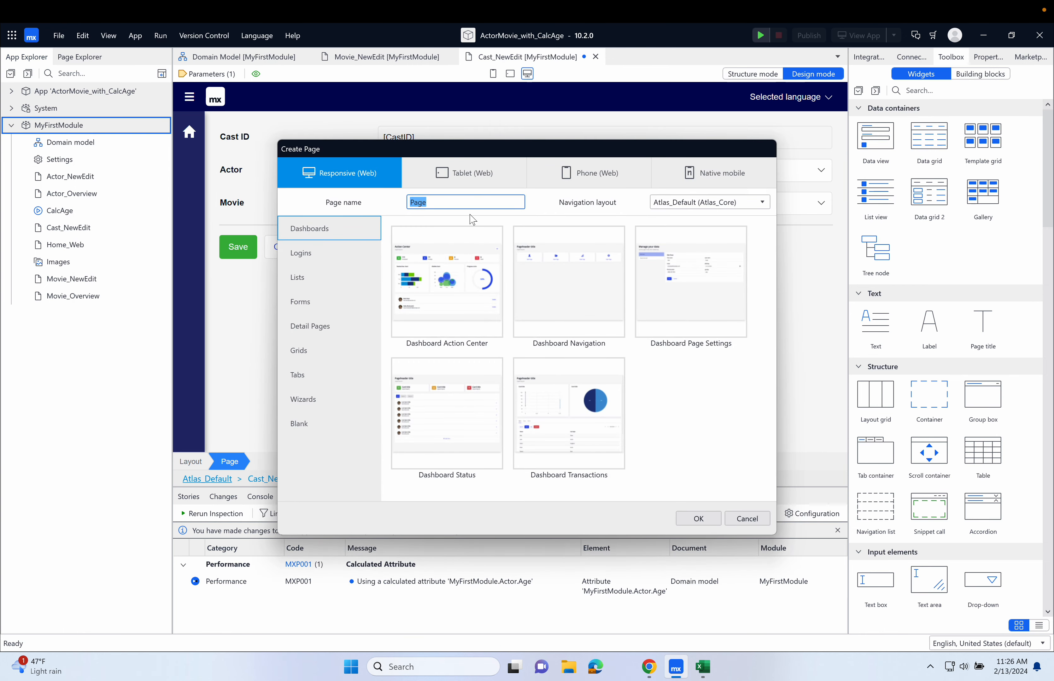
text(Cast_Overview)
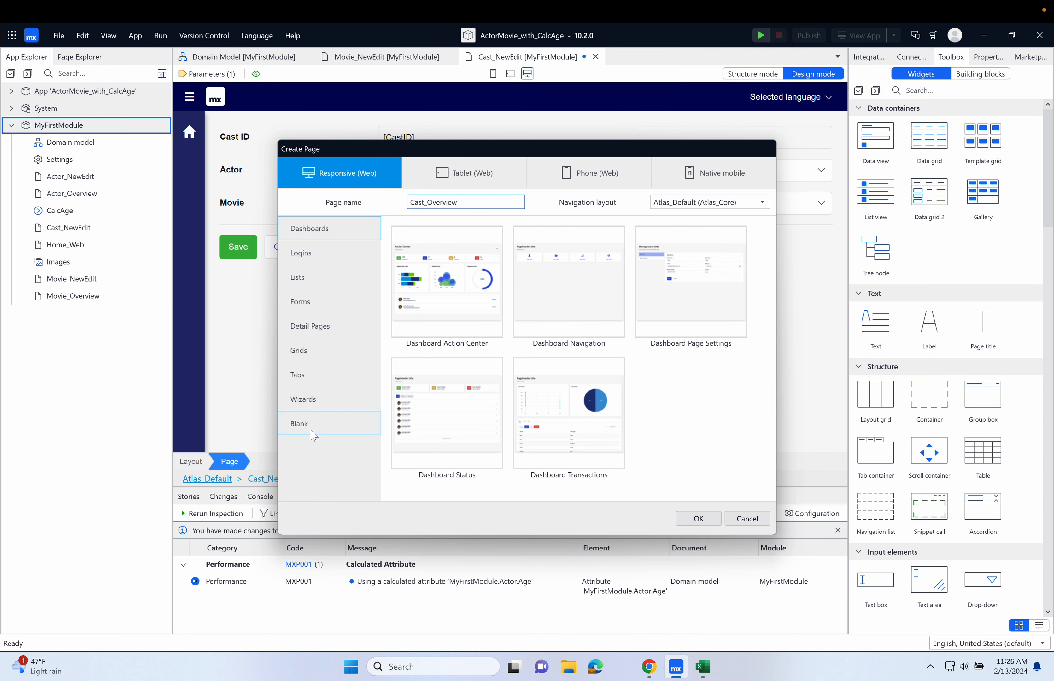
click(322, 281)
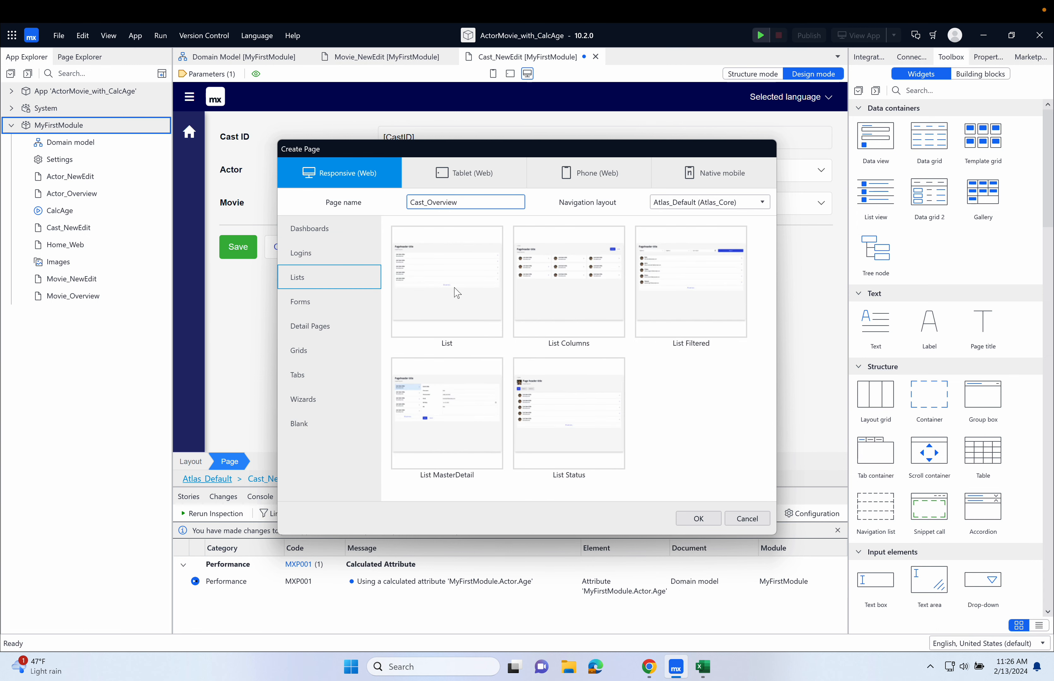
click(446, 275)
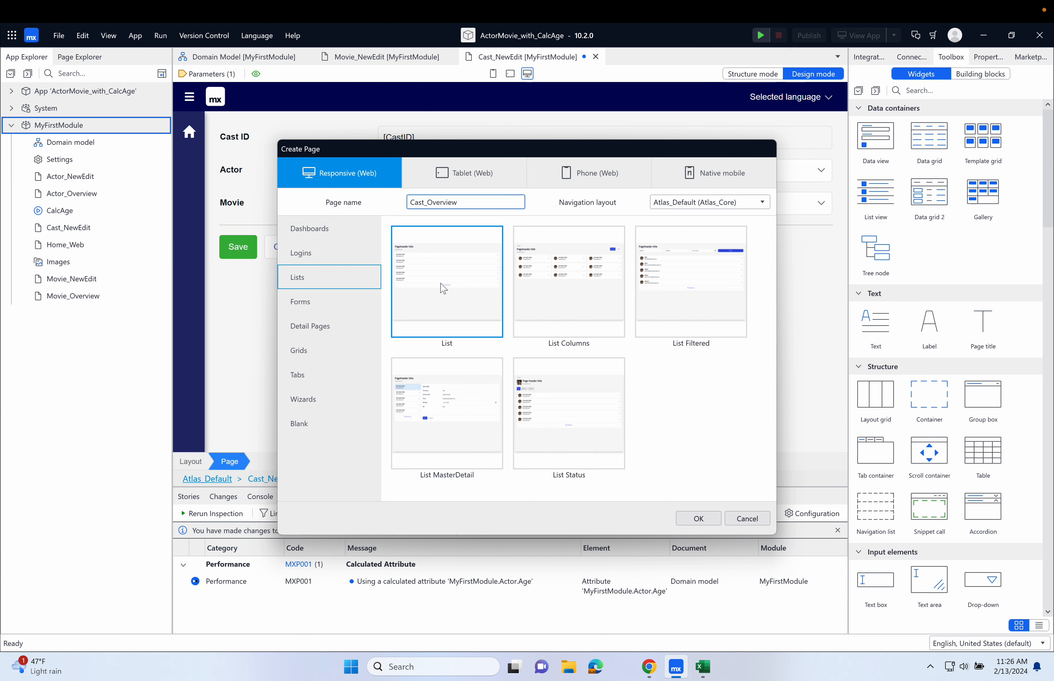
click(699, 519)
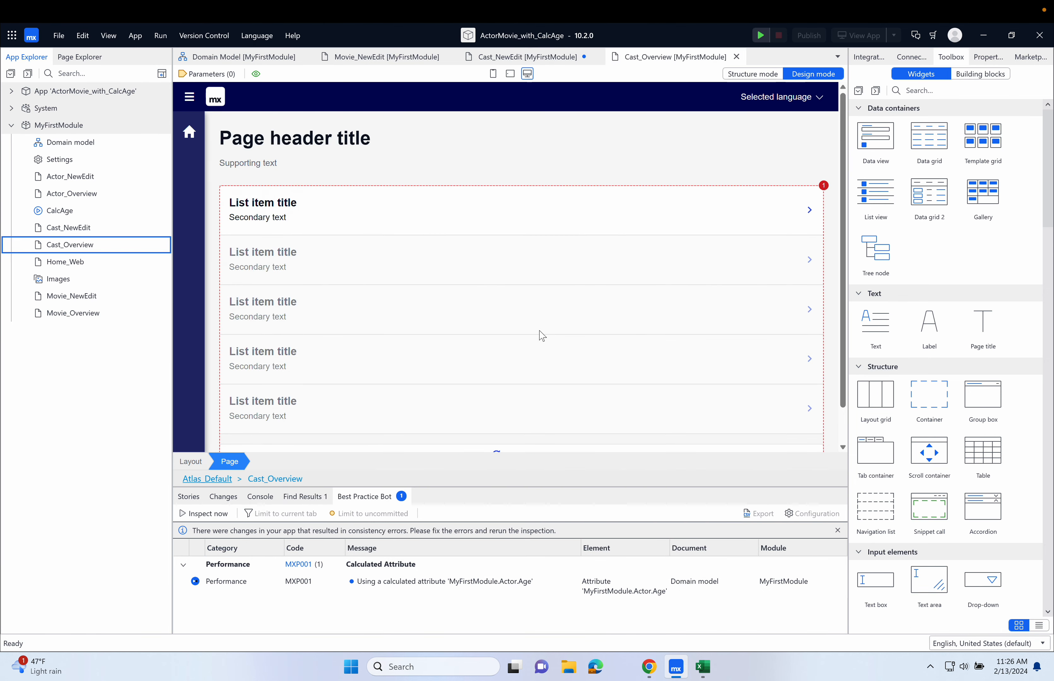
Set the Cast_Overview list view's database source to the Cast entity and automatically fill its contents
double_click(825, 188)
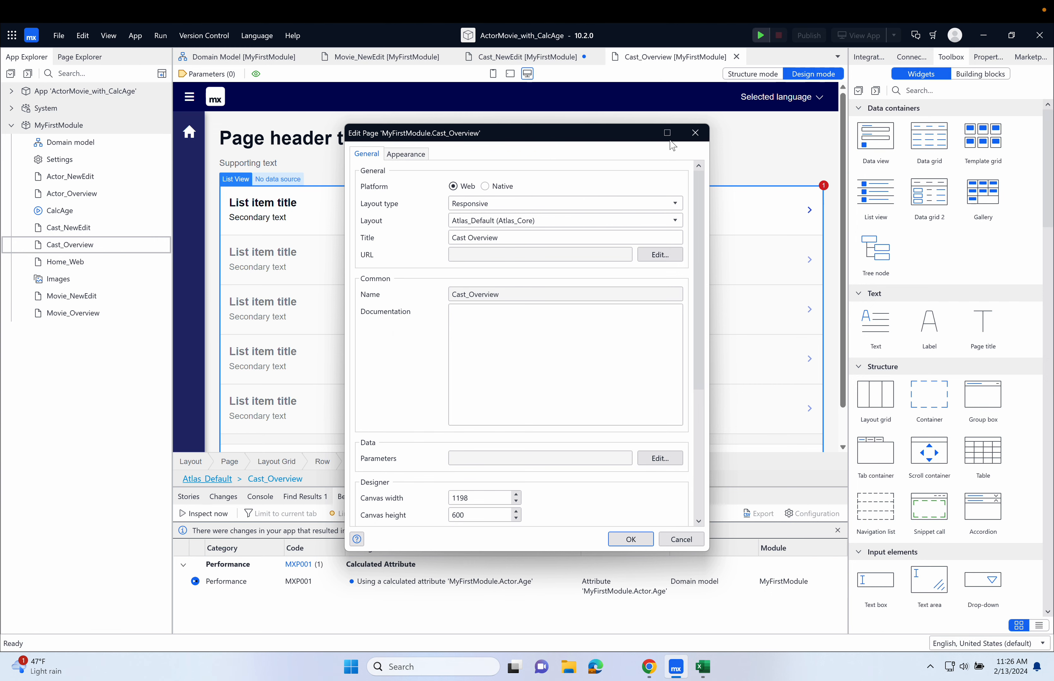
click(695, 134)
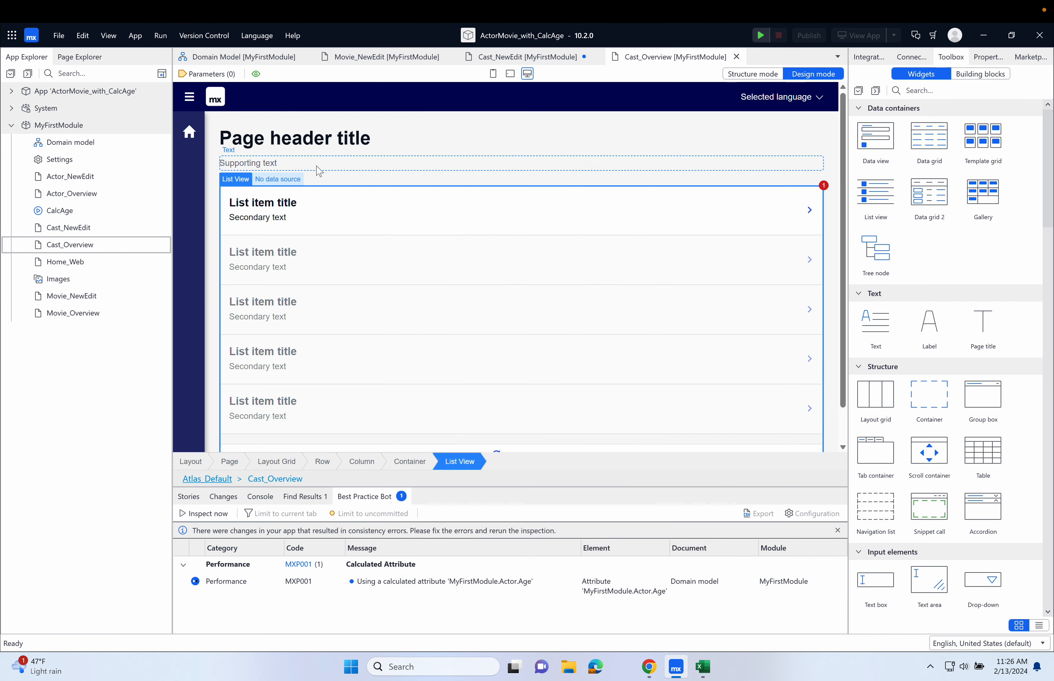
double_click(285, 176)
click(405, 155)
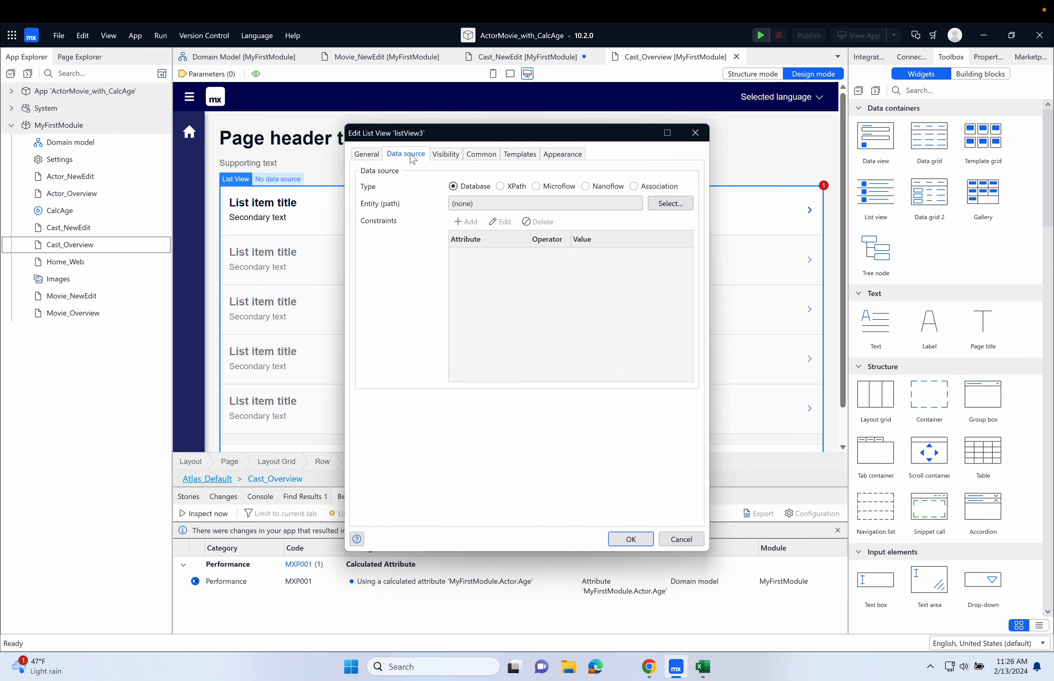
click(682, 205)
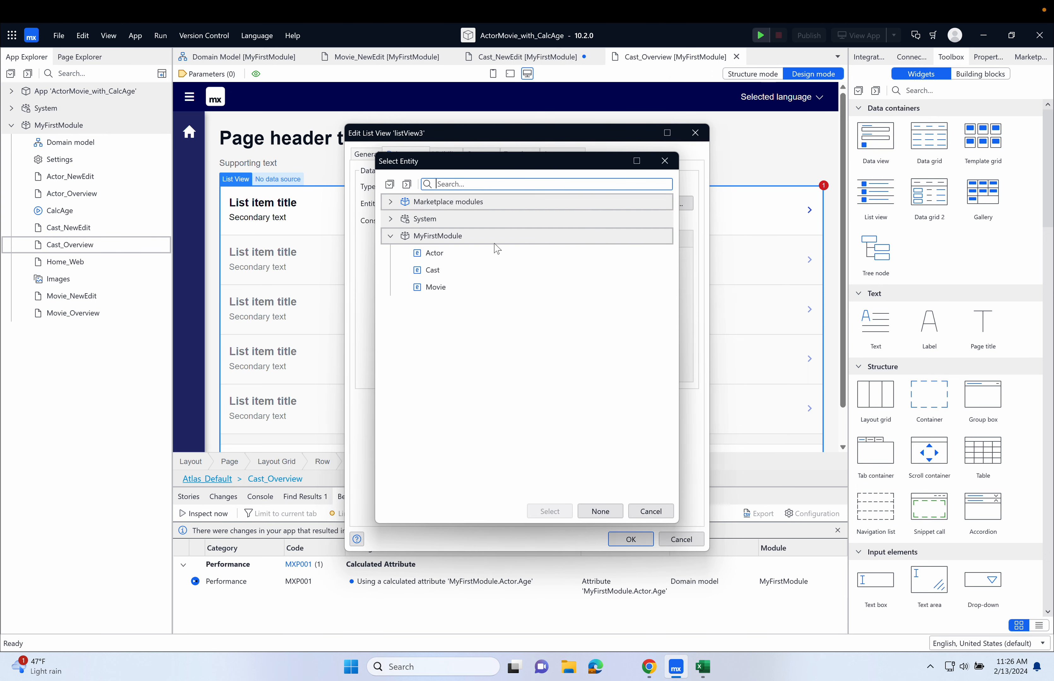
click(444, 271)
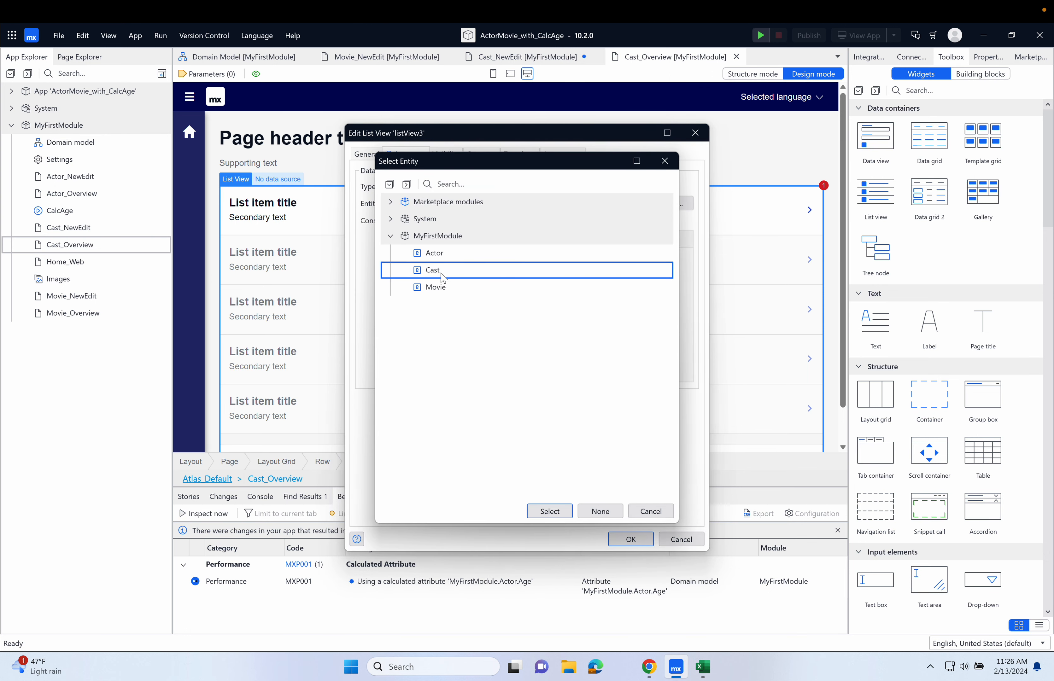
click(559, 511)
click(631, 539)
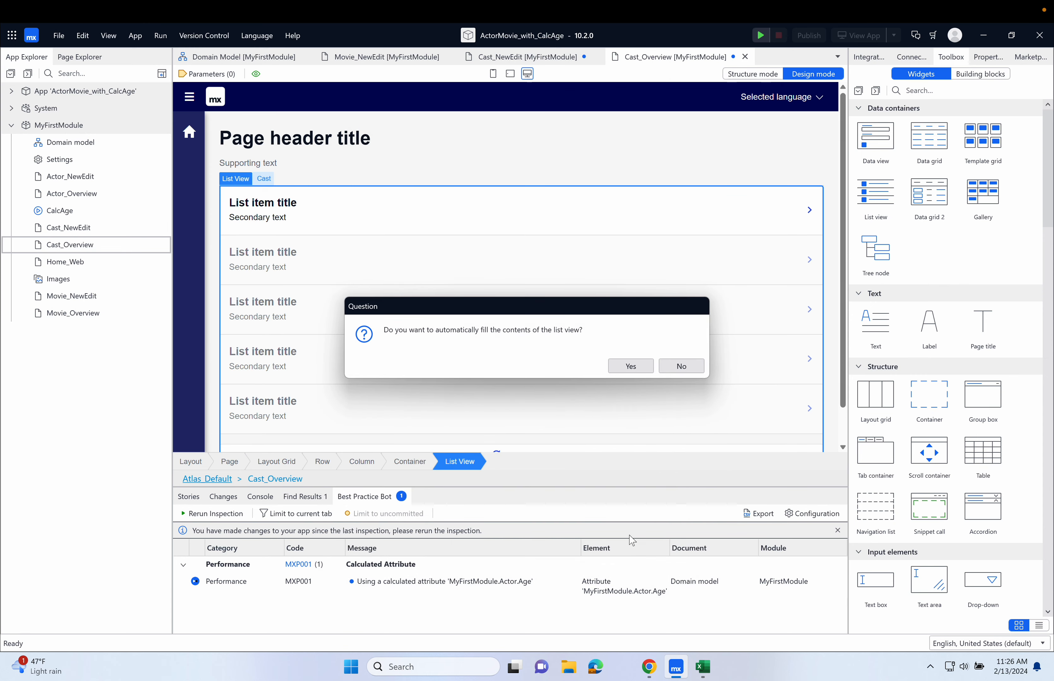
click(640, 368)
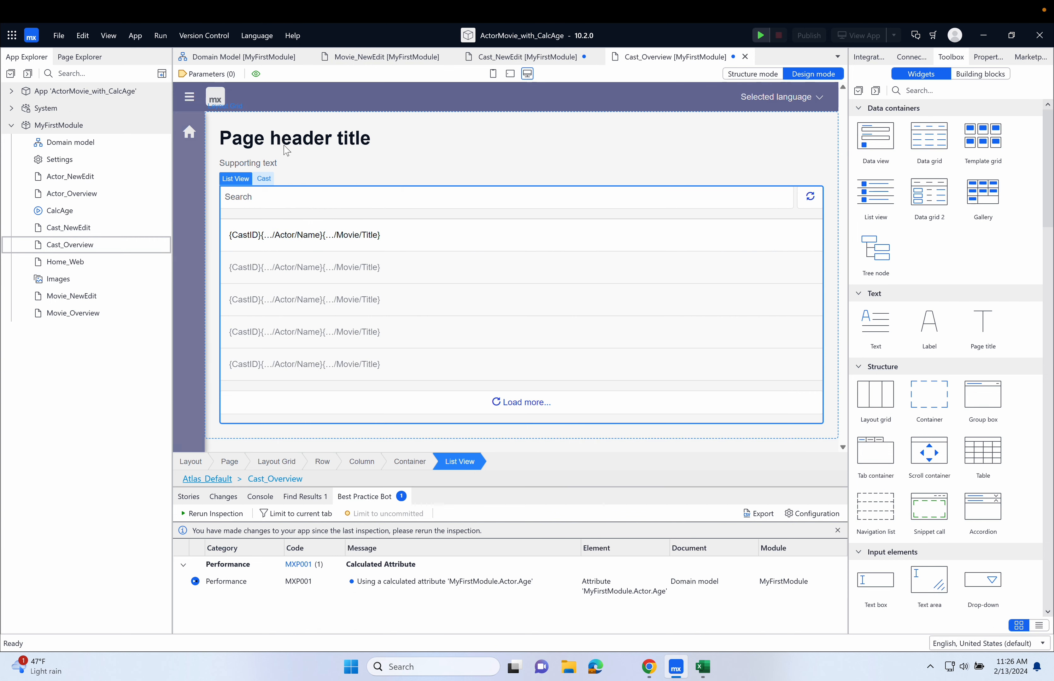
Change the page heading to "Cast List" and the supporting text to "Actors in Movies"
double_click(400, 143)
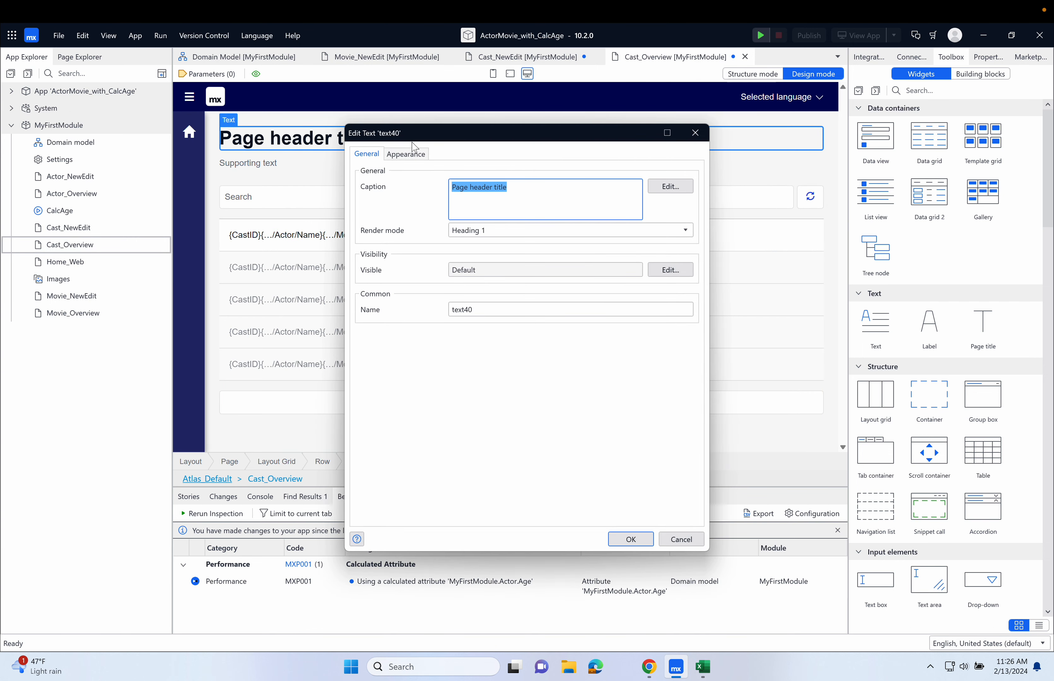
text(Cast List)
click(655, 539)
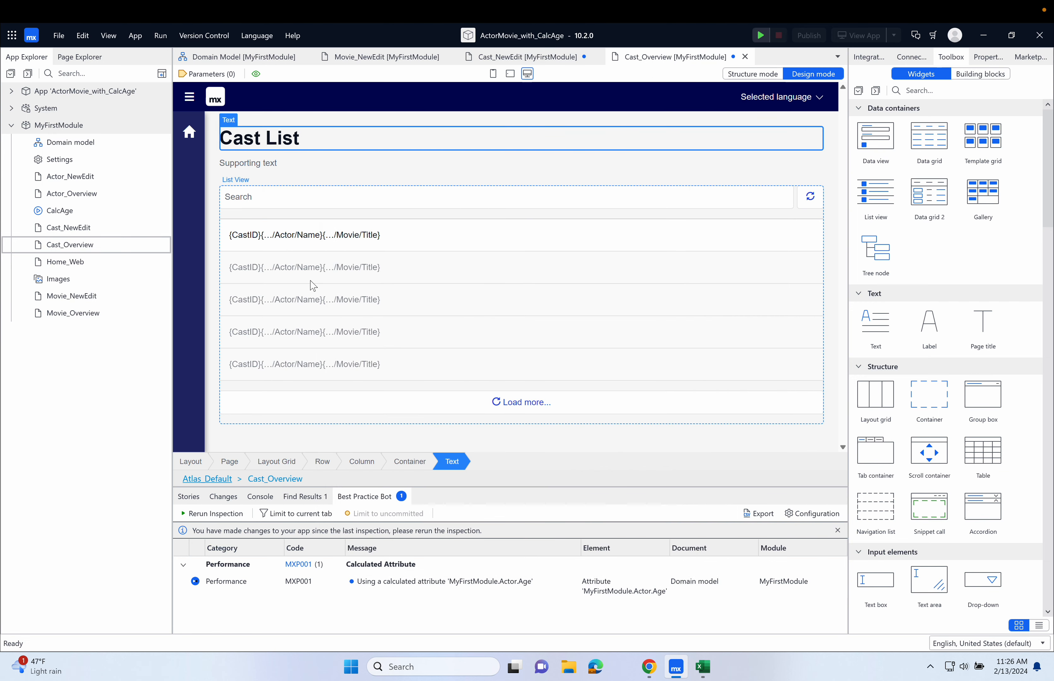
double_click(262, 164)
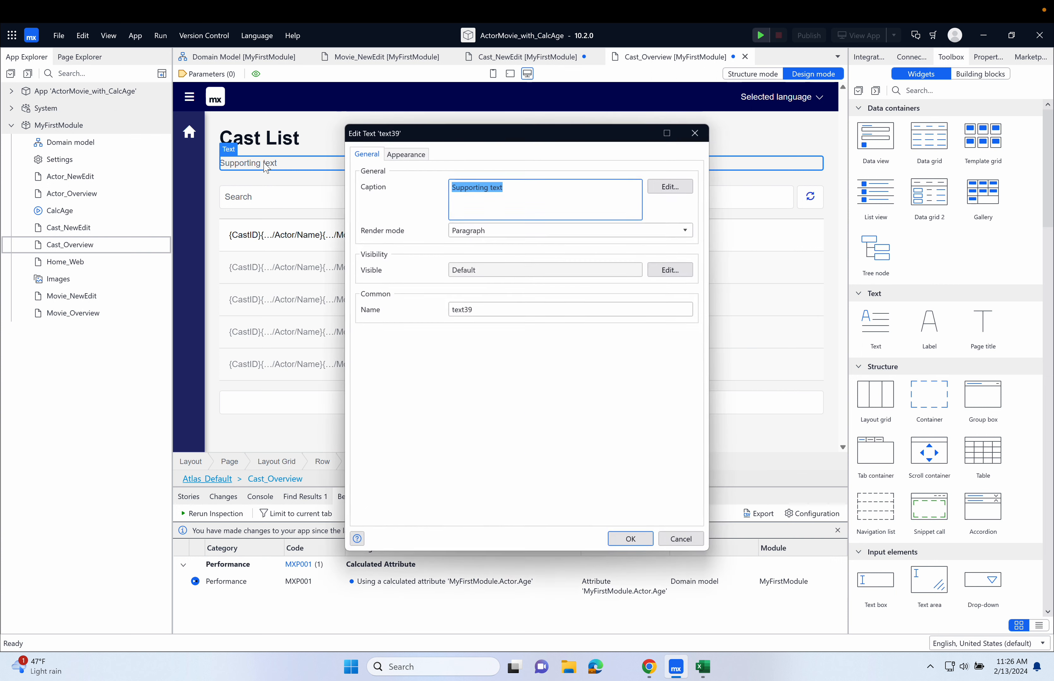
text(Actors in Movies)
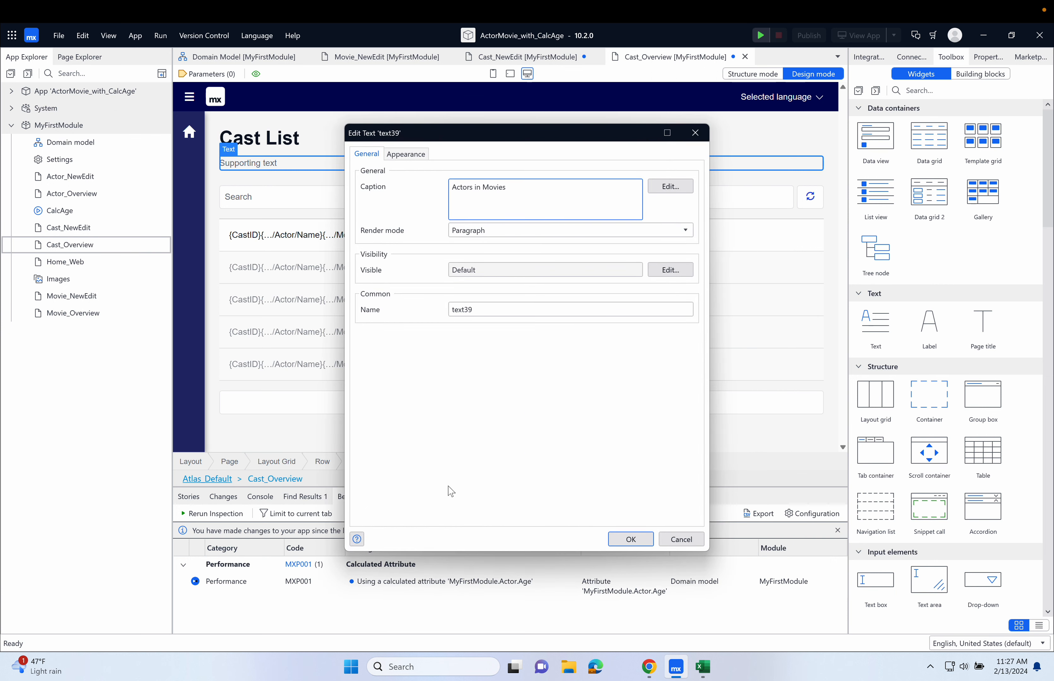
click(638, 538)
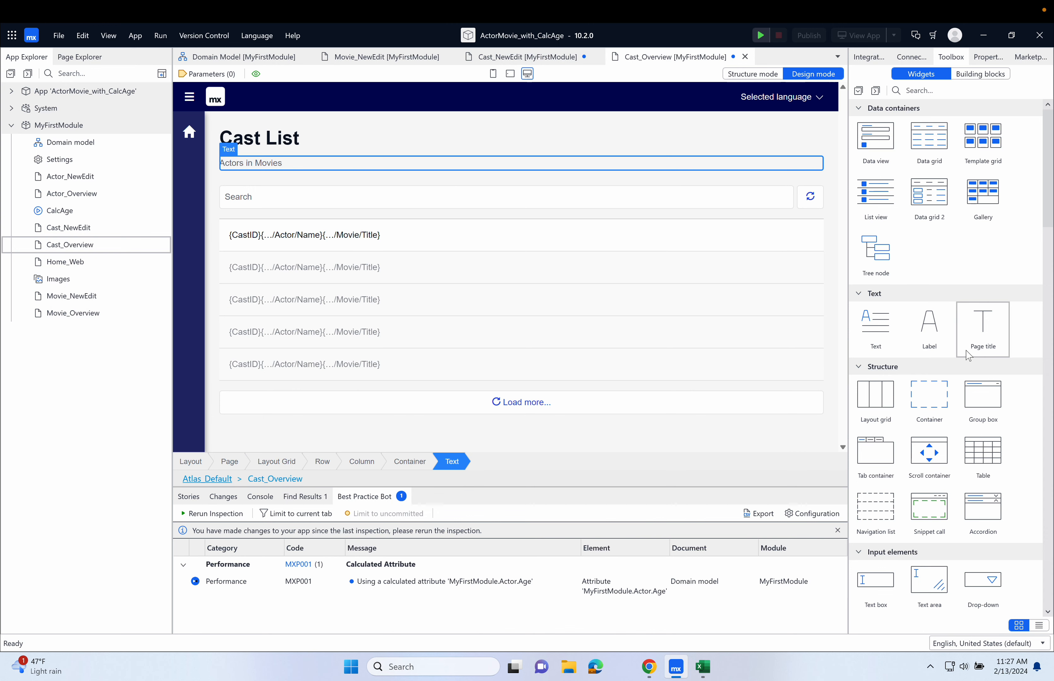
Insert a 9,3 layout grid in the list item and move the CastID, actor name and movie title texts into its wide column
drag(876, 404, 471, 234)
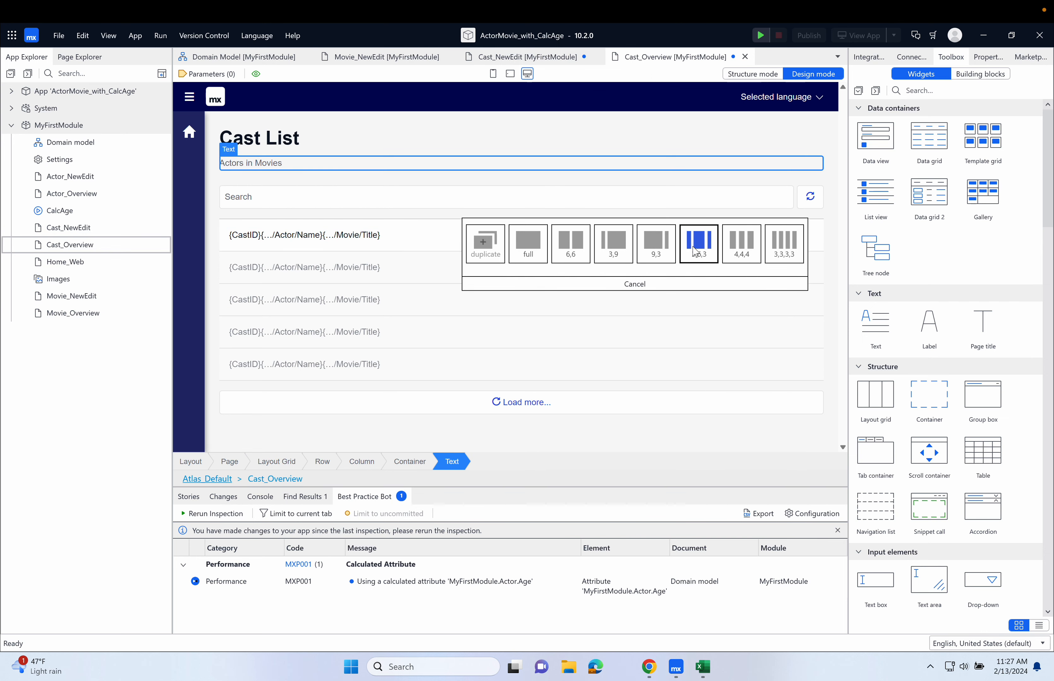
click(642, 257)
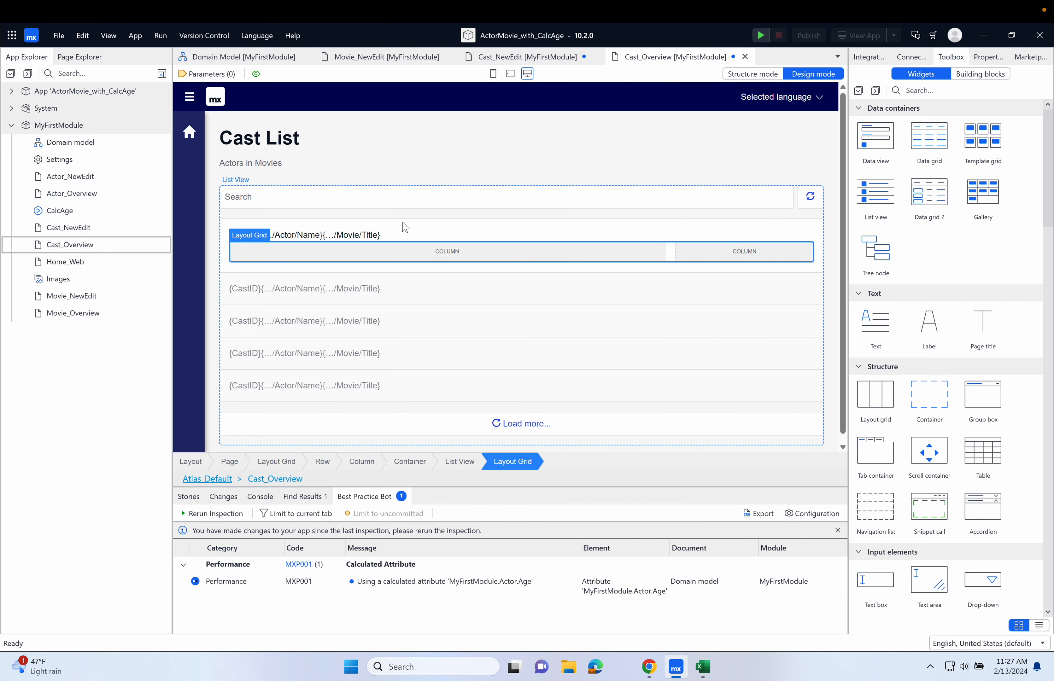
click(406, 224)
drag(246, 240, 315, 255)
drag(256, 237, 370, 256)
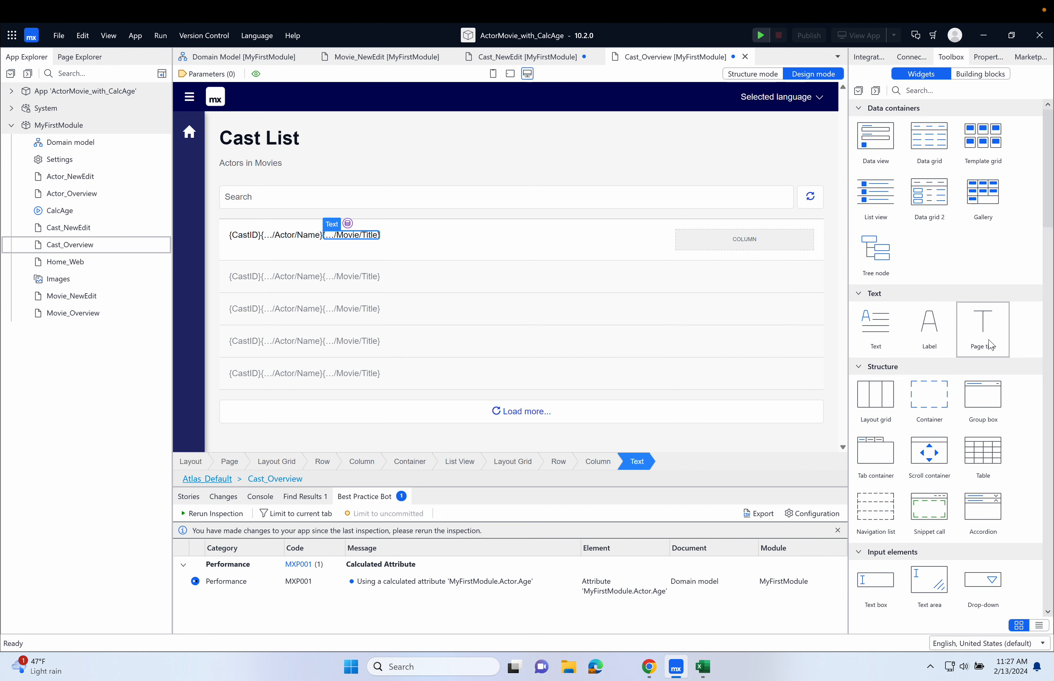
Add an open page button targeting Cast_NewEdit to the empty narrow column of the list item
scroll(991, 346, down, 15)
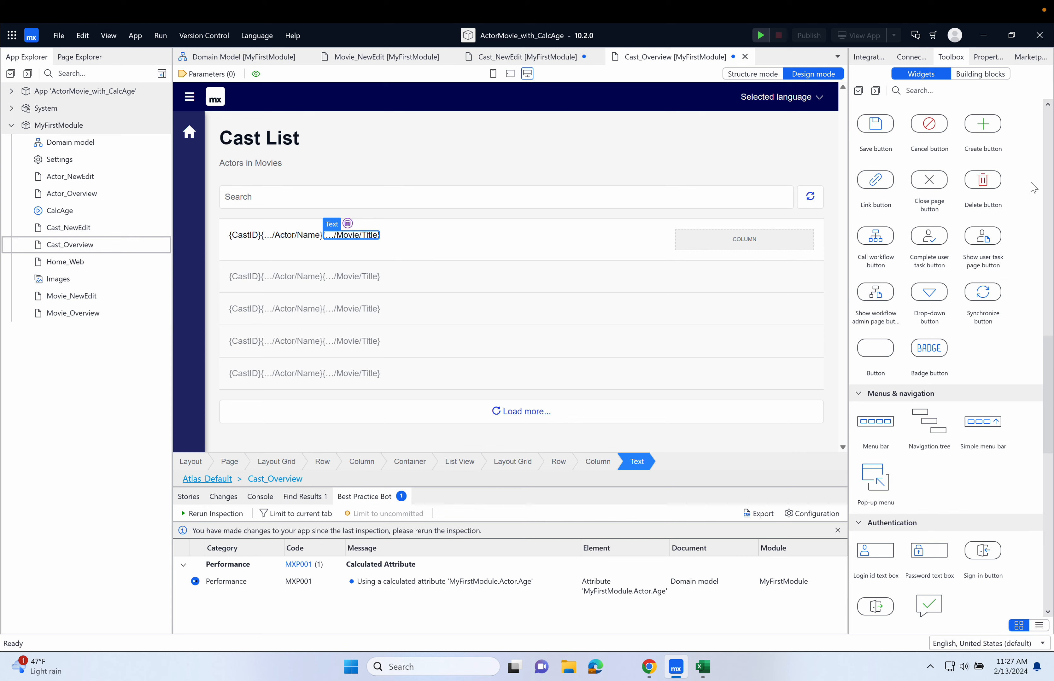
scroll(1033, 189, up, 3)
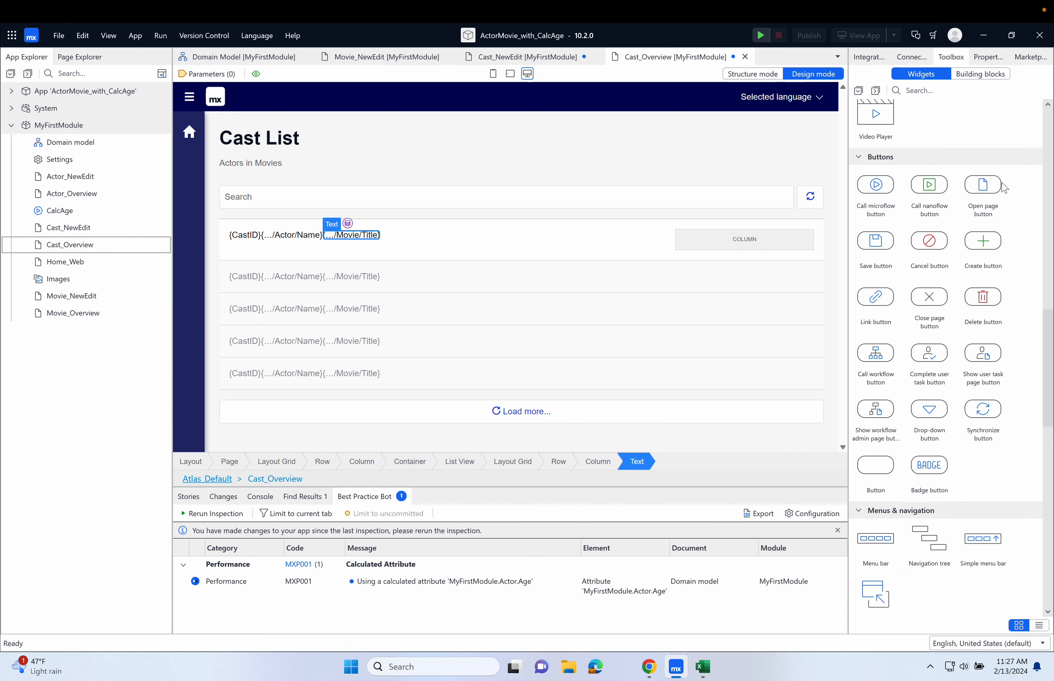
drag(983, 186, 750, 239)
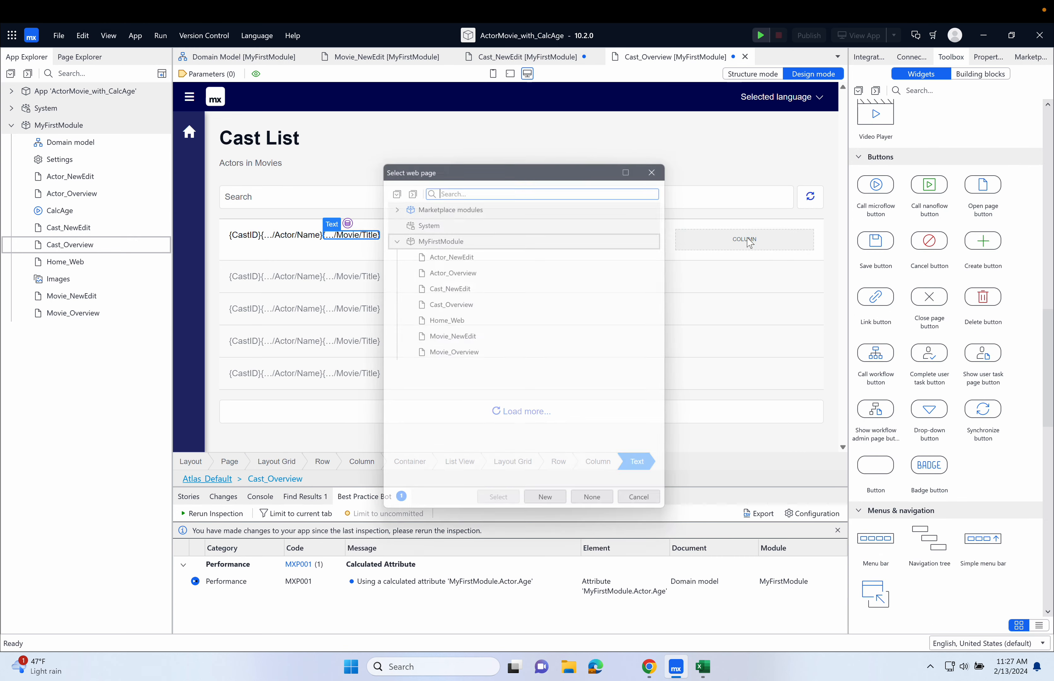
click(469, 291)
click(509, 514)
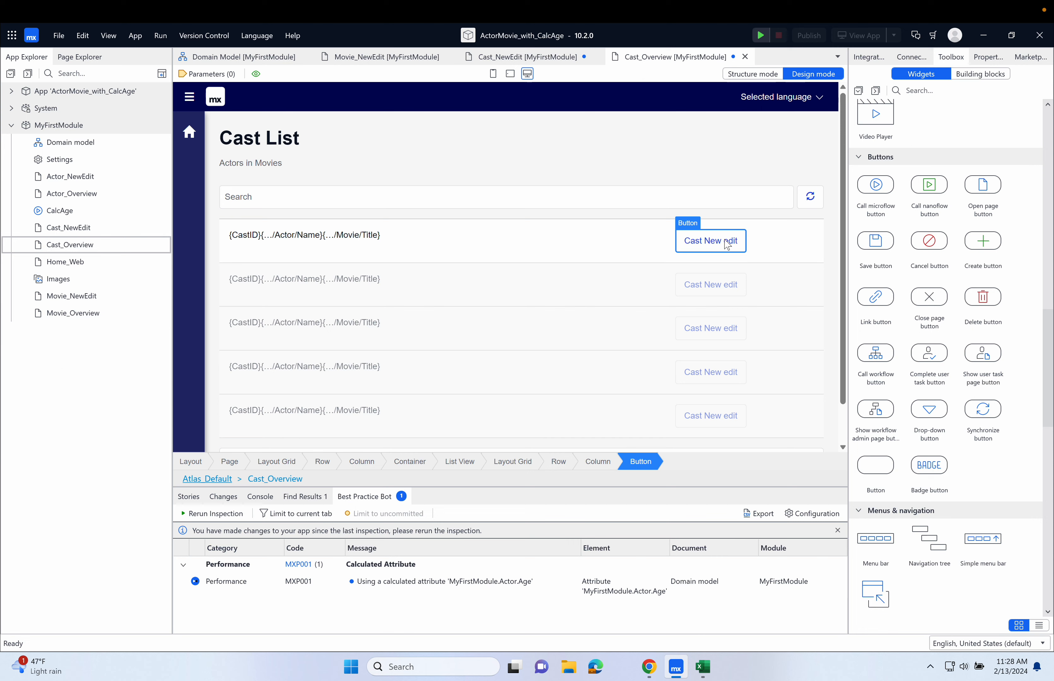
Clear the list item button's caption and give it the Atlas chevron-right icon
double_click(727, 245)
key(BackSpace)
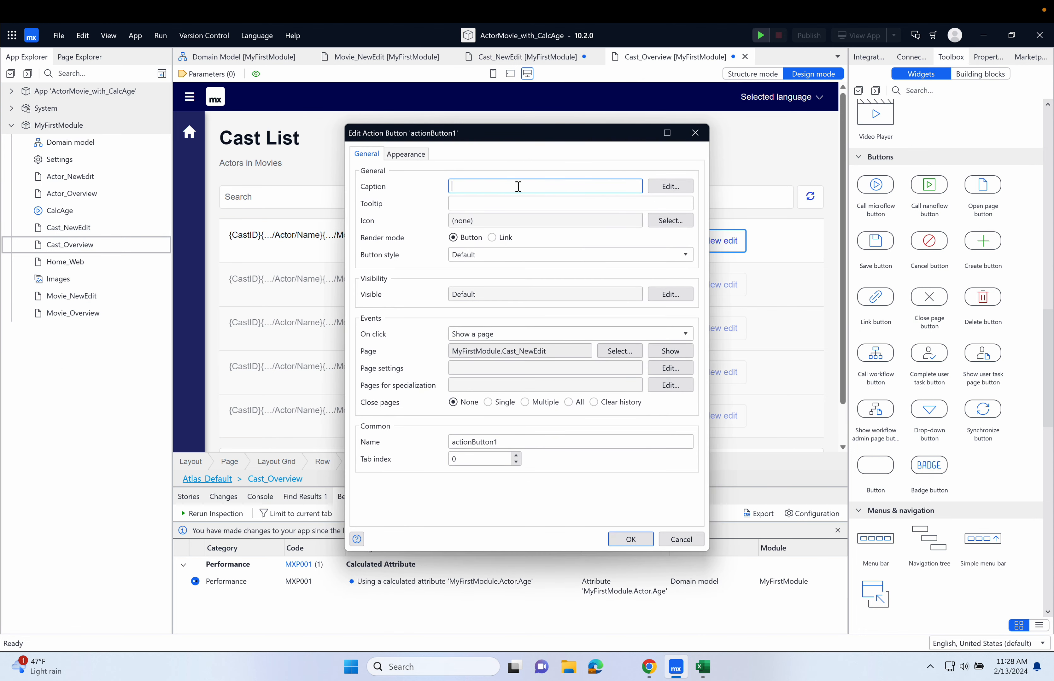
click(680, 224)
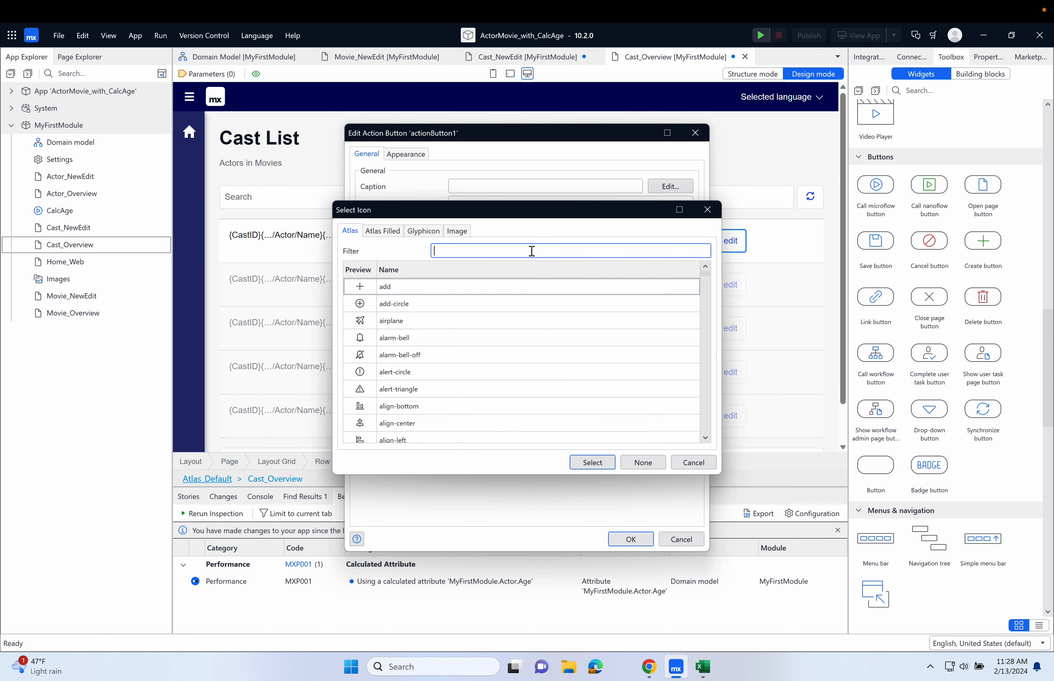
text(Chev)
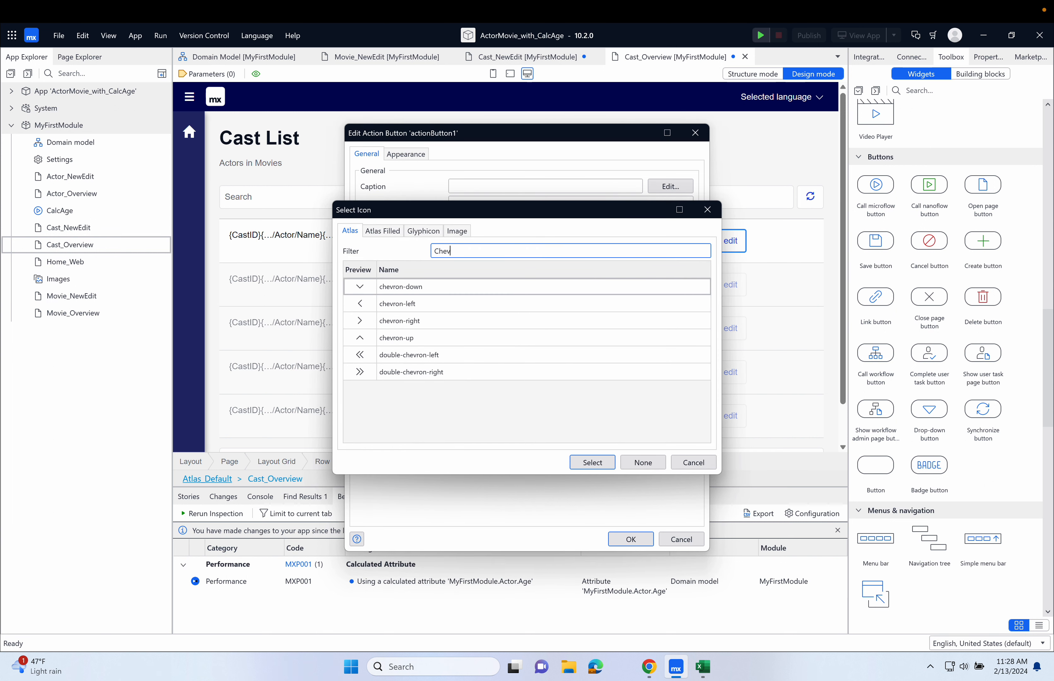
click(511, 321)
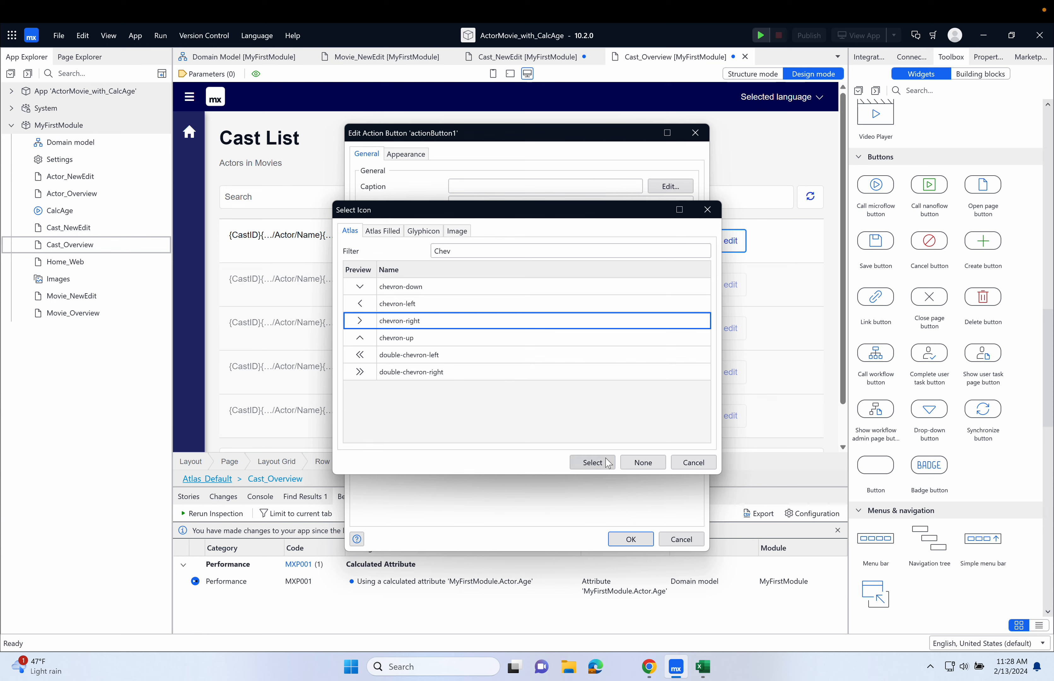
click(592, 462)
click(631, 539)
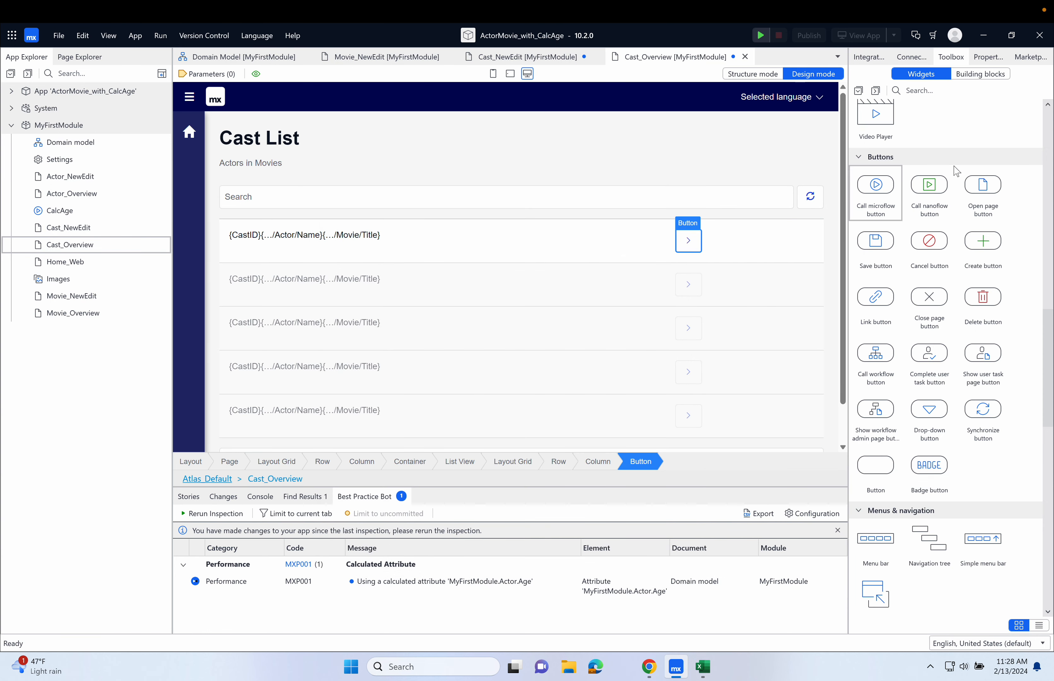
Set the chevron button's Align self design property to Right
click(989, 56)
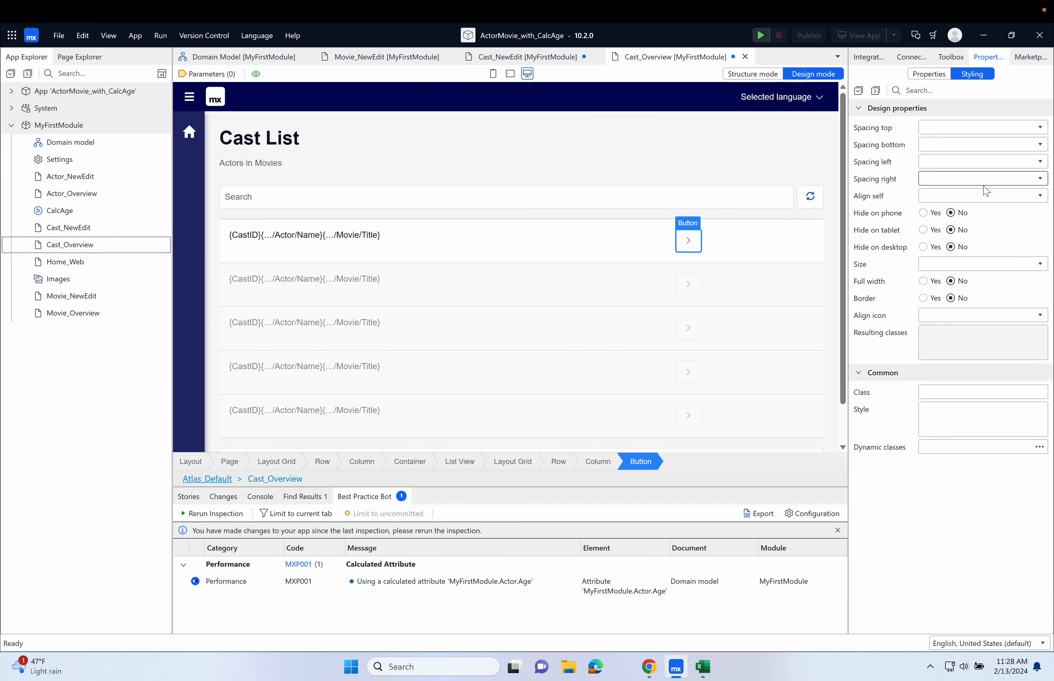
click(985, 195)
click(952, 237)
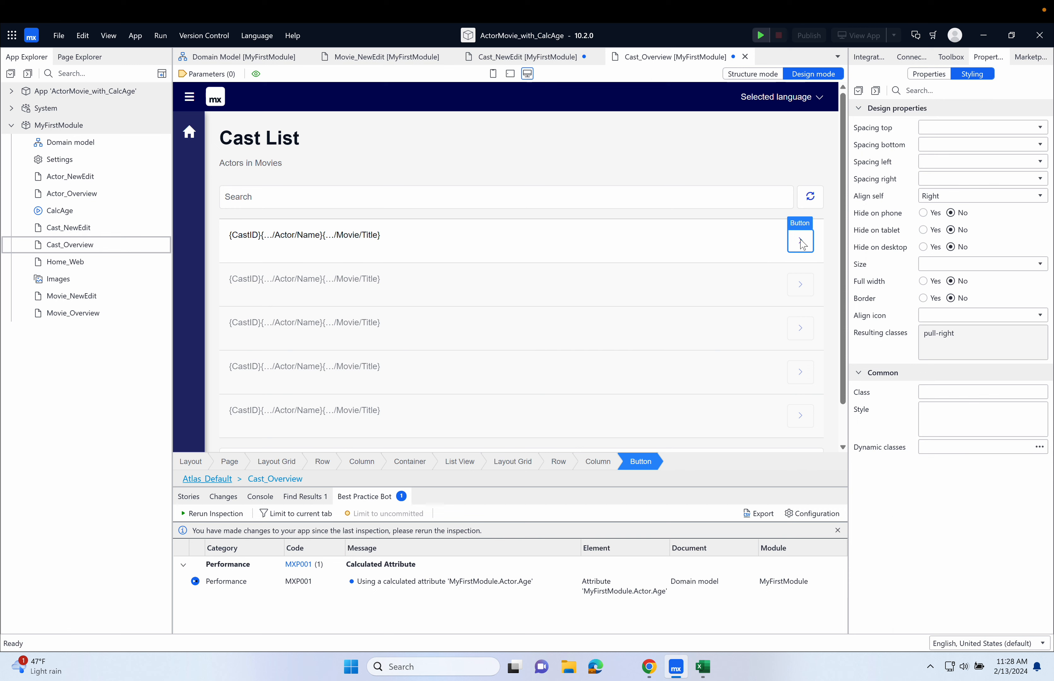
Add a create button between the "Actors in Movies" text and the search bar, with Cast as its entity
click(950, 57)
scroll(951, 355, down, 15)
drag(983, 188, 509, 181)
right_click(236, 197)
click(270, 208)
click(433, 270)
click(548, 509)
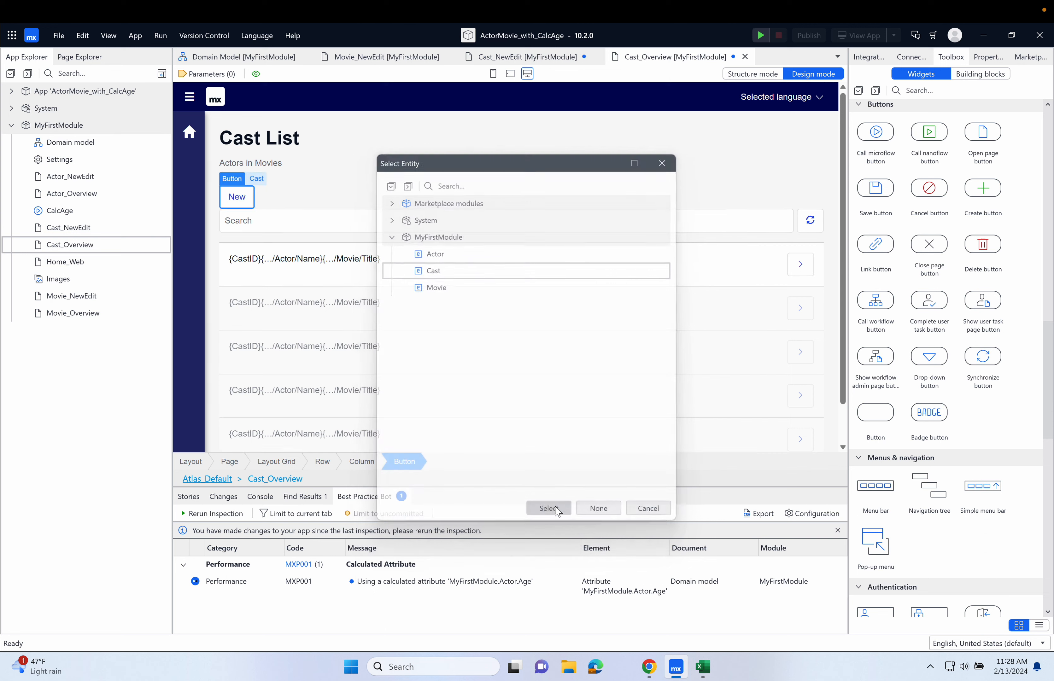
Set the New button's on click page to Cast_NewEdit
double_click(236, 198)
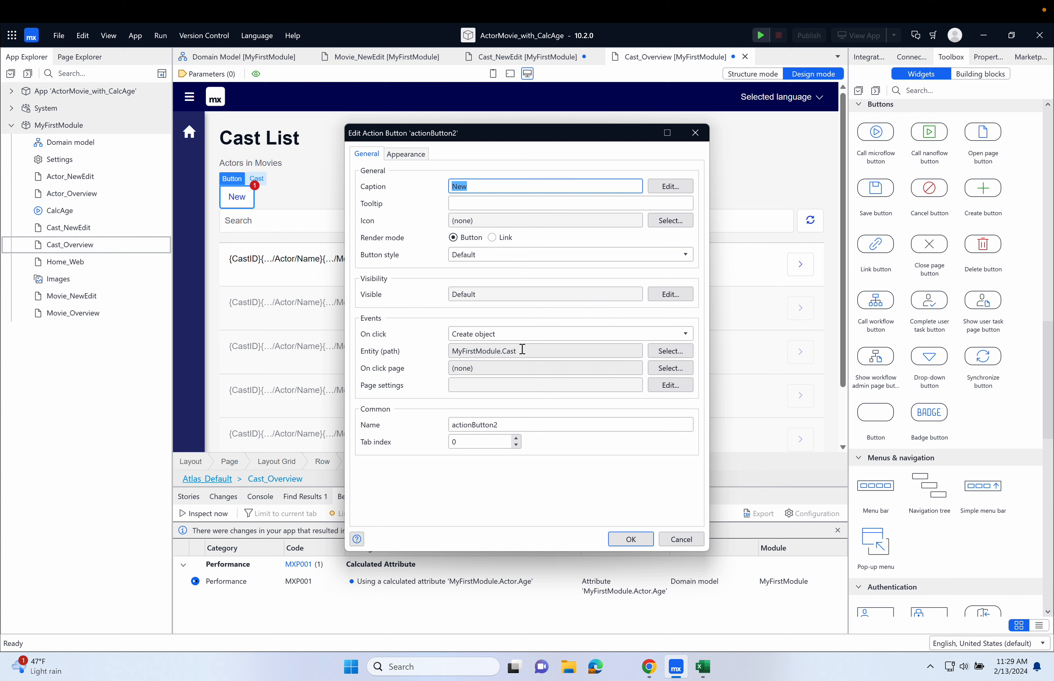
click(671, 368)
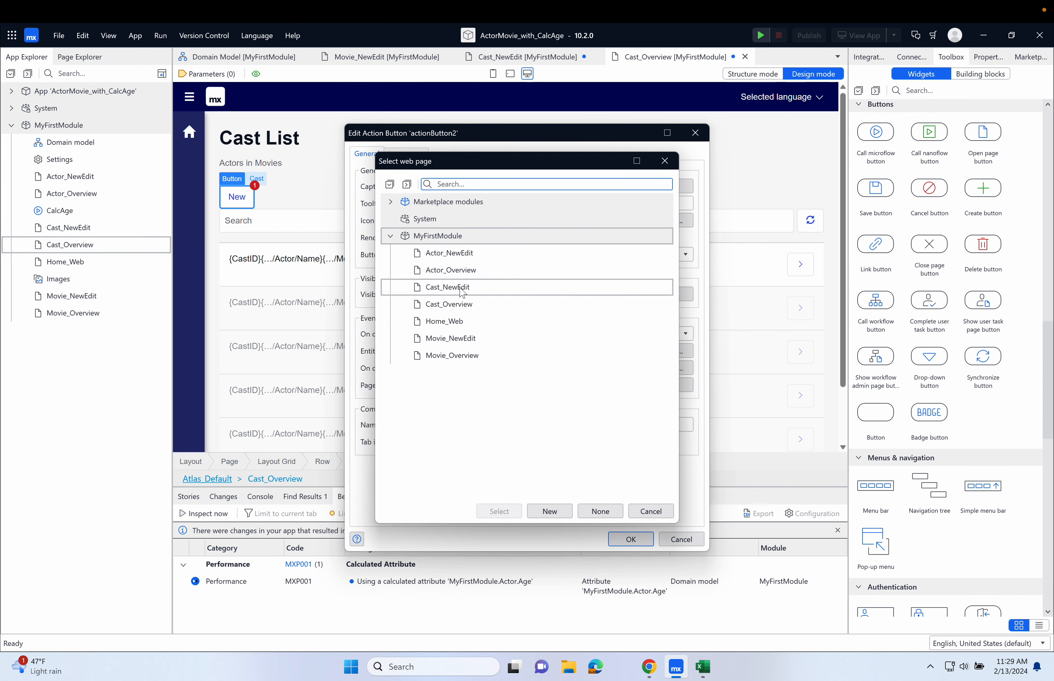
click(462, 294)
click(497, 511)
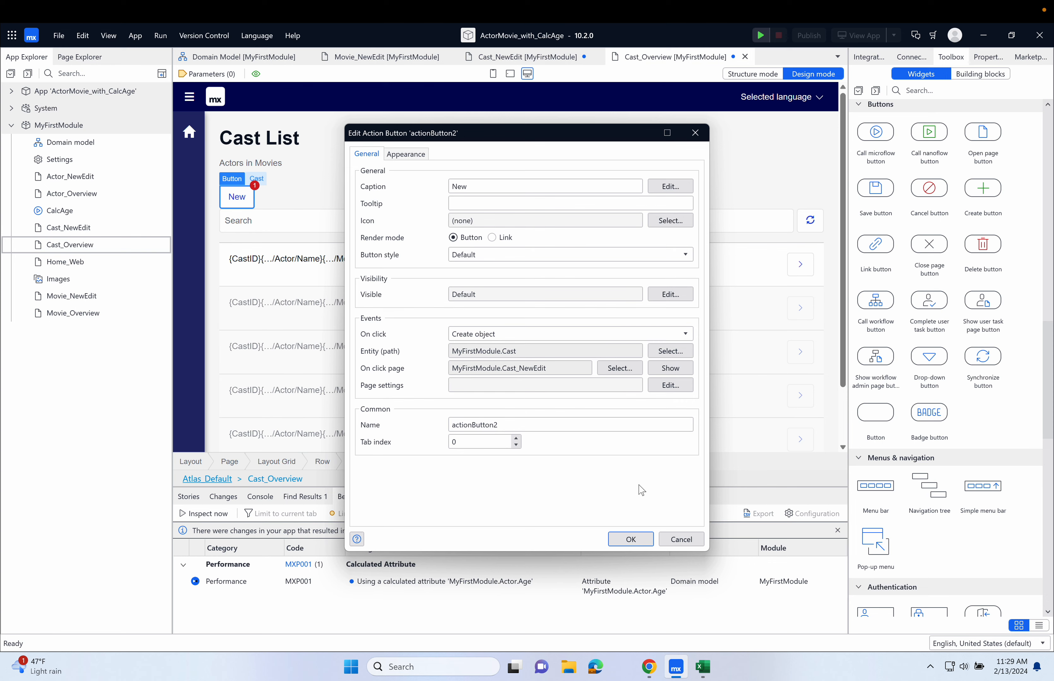
click(650, 542)
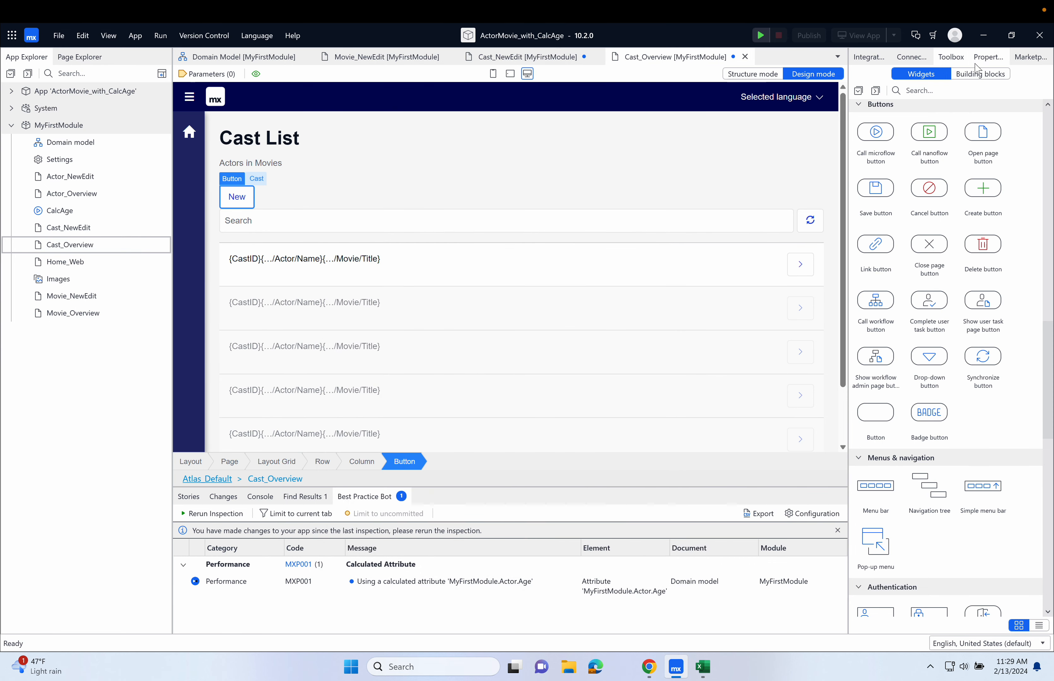
Set the New button's Align self property to Right and save the Cast_Overview page
click(982, 62)
click(983, 196)
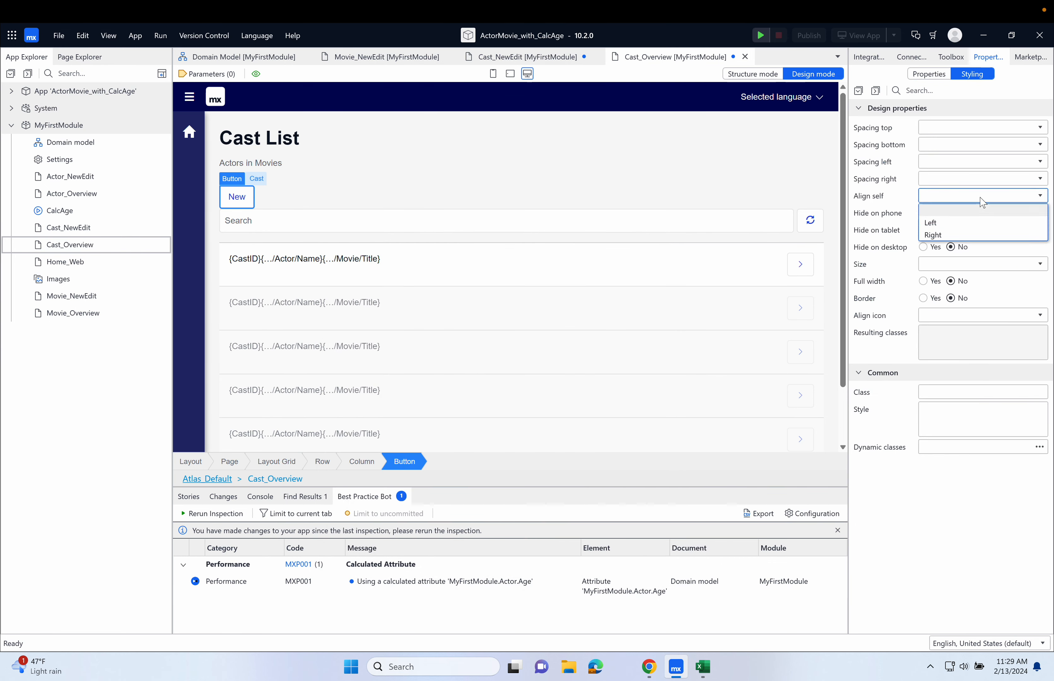
click(988, 238)
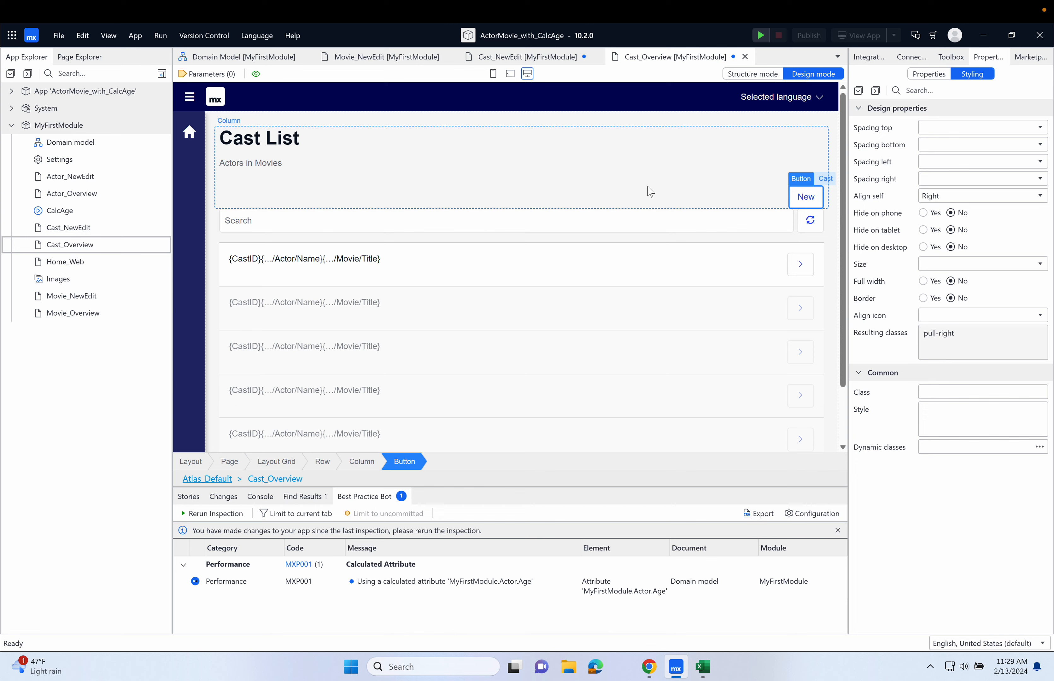
key(ctrl+s)
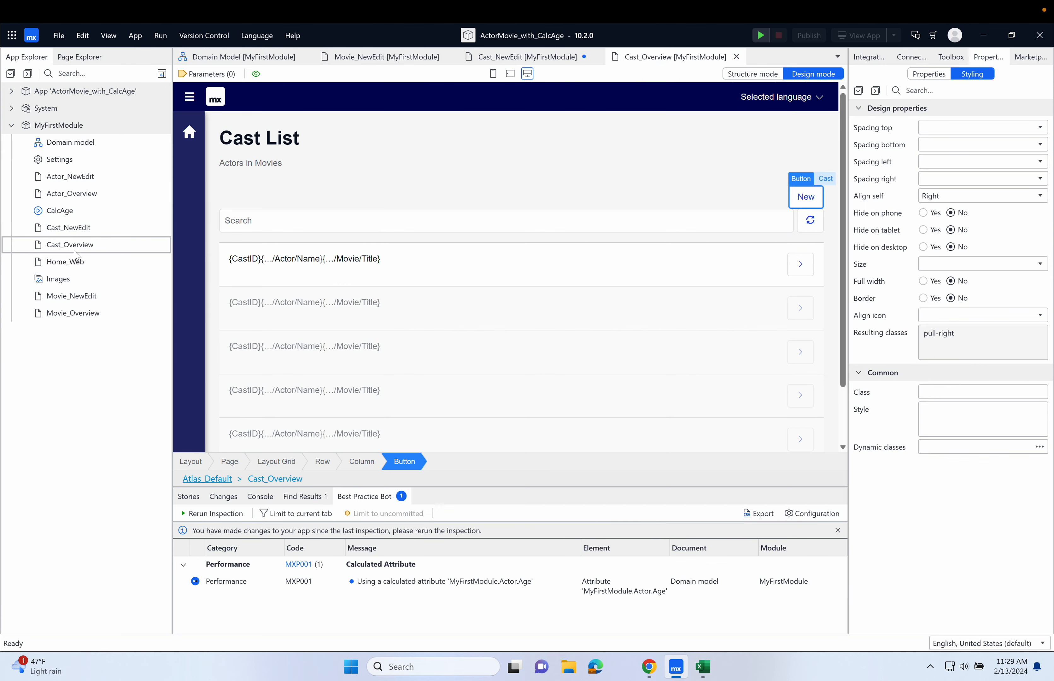
On the Home_Web page, change the third card's title to "Cast" and its supporting text to "View/edit cast"
double_click(75, 263)
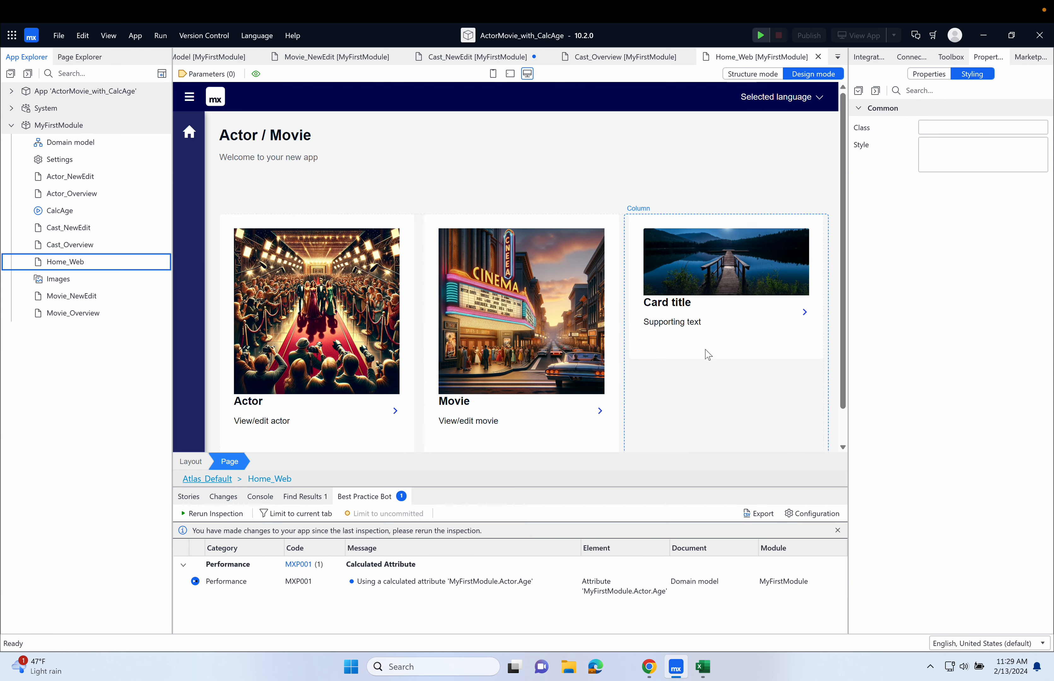
double_click(674, 310)
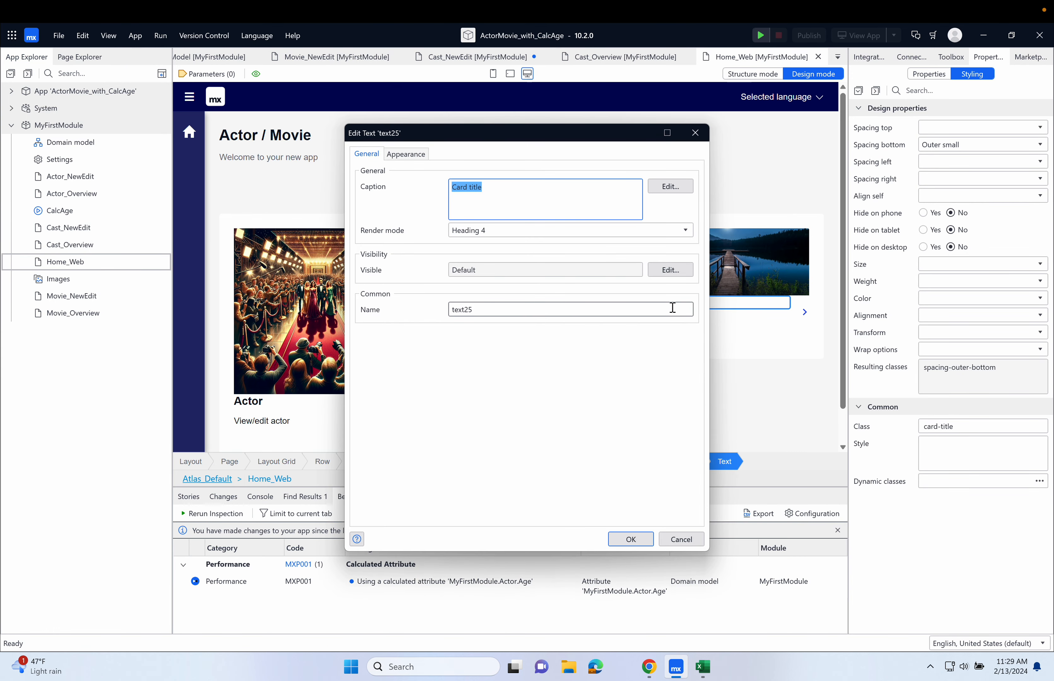
text(Cast)
click(633, 537)
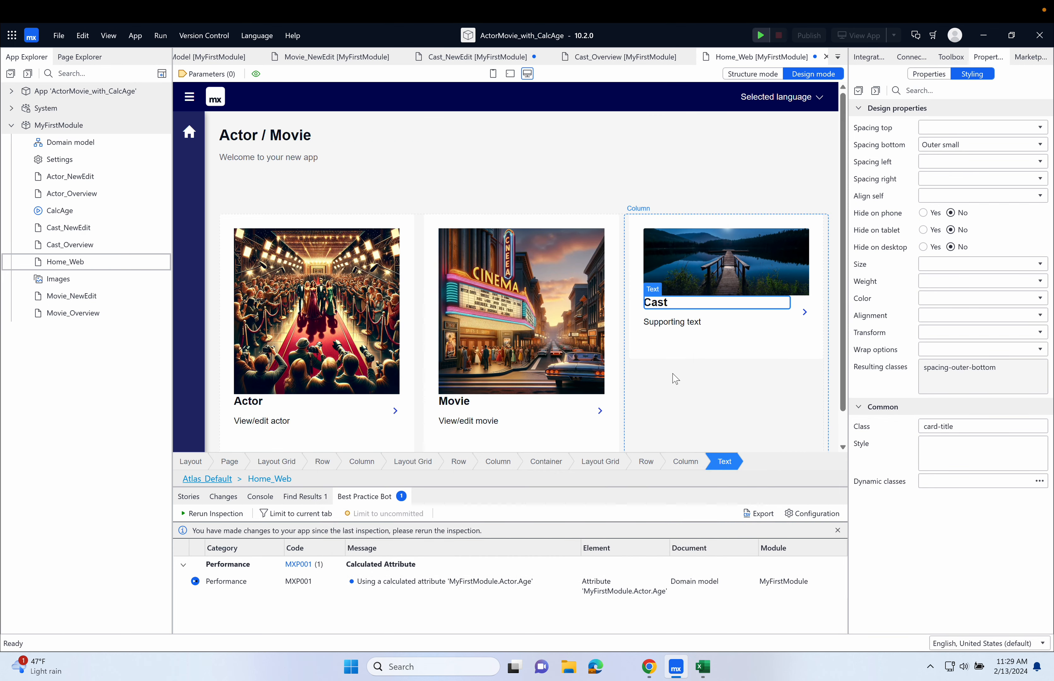
double_click(682, 325)
text(View/edit cast)
click(630, 539)
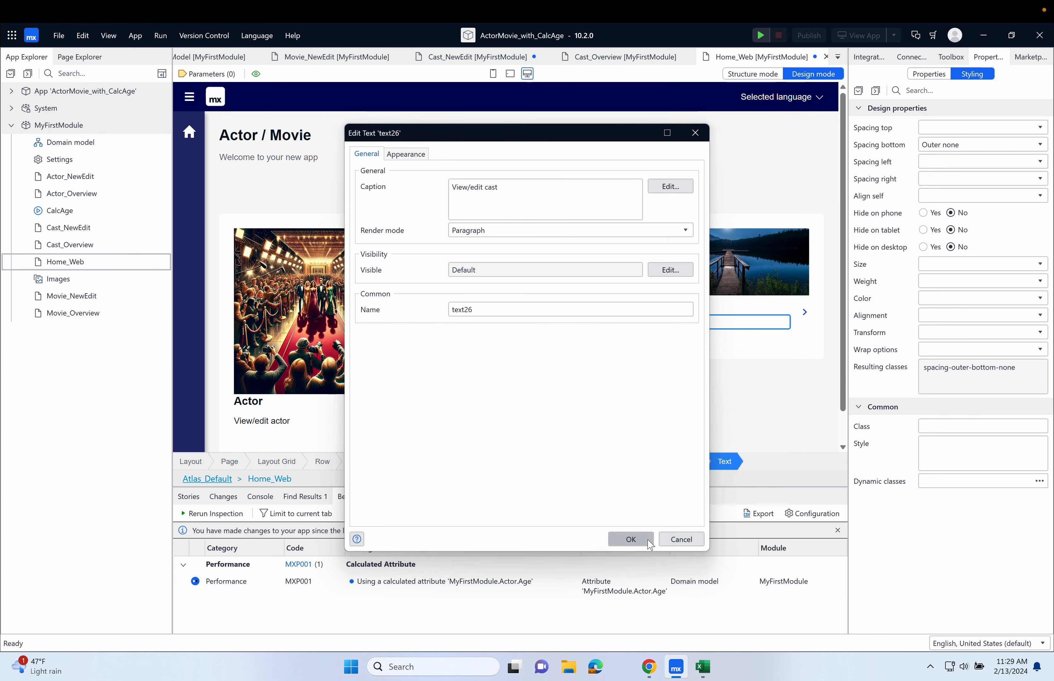
Make the Cast card's chevron button show the Cast_Overview page on click
double_click(805, 313)
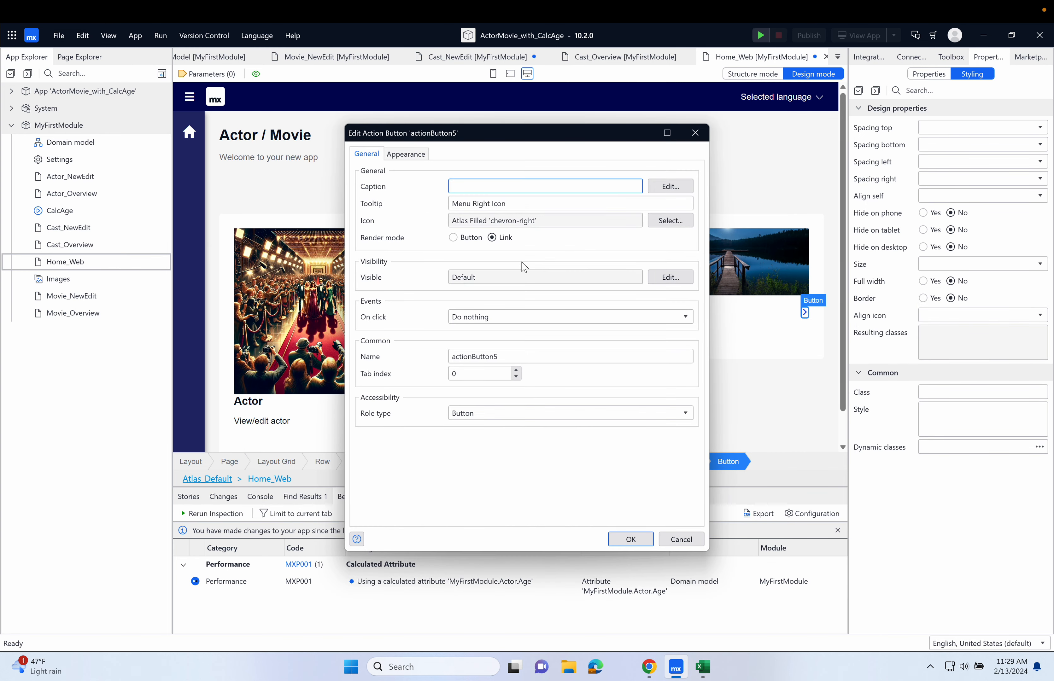
click(567, 323)
click(551, 342)
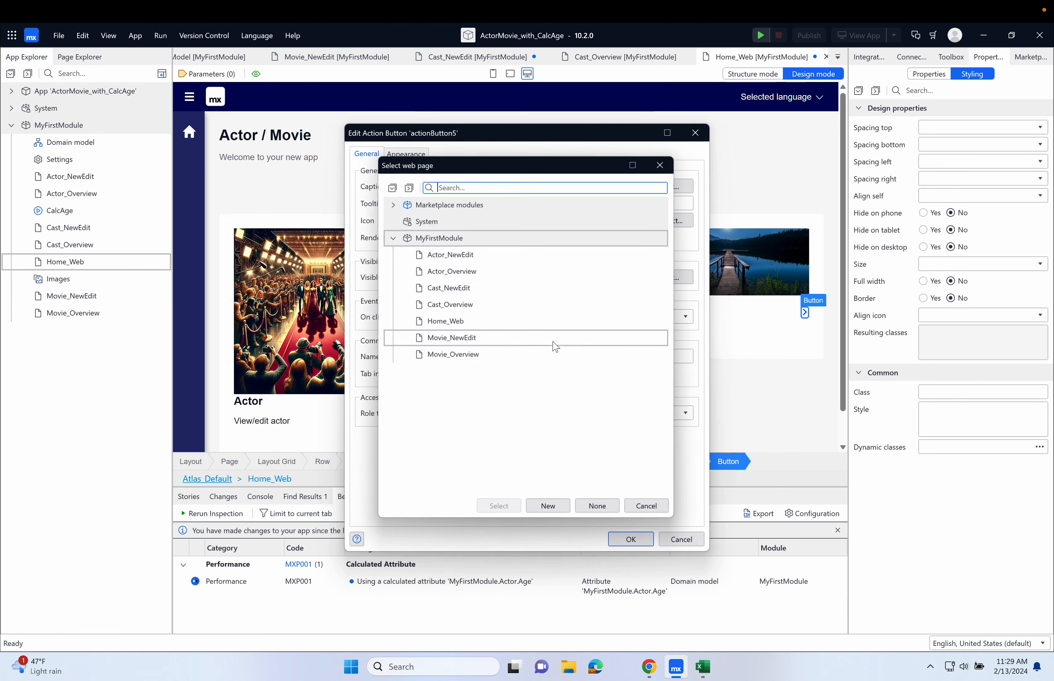
double_click(486, 308)
click(640, 539)
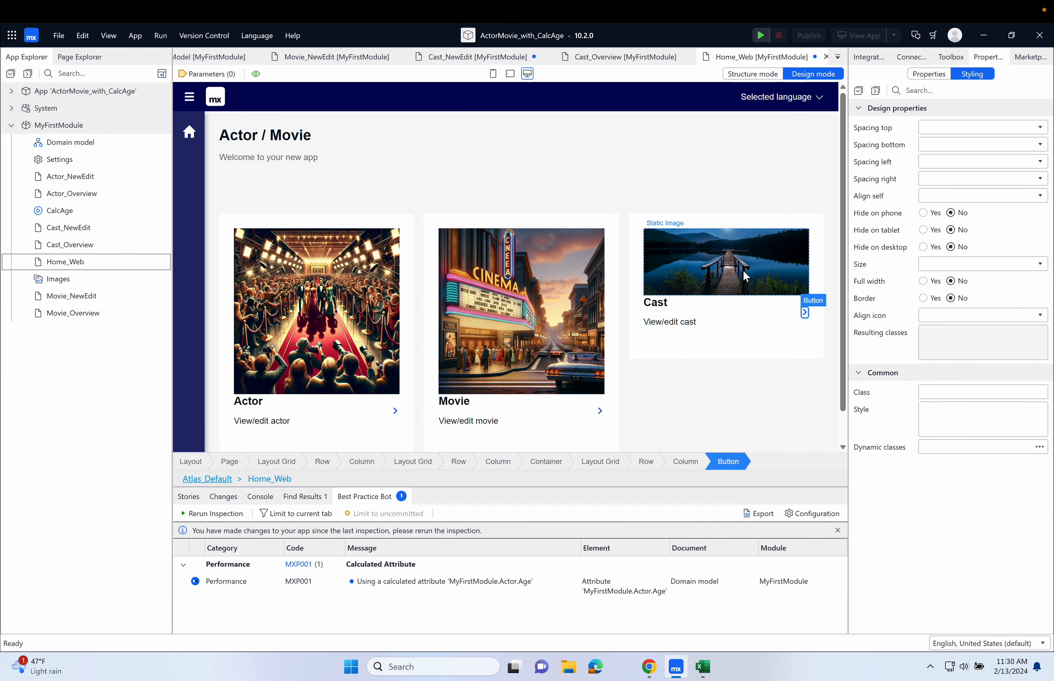
Add CastList.jpeg from the Downloads folder to MyFirstModule's Images collection
click(649, 667)
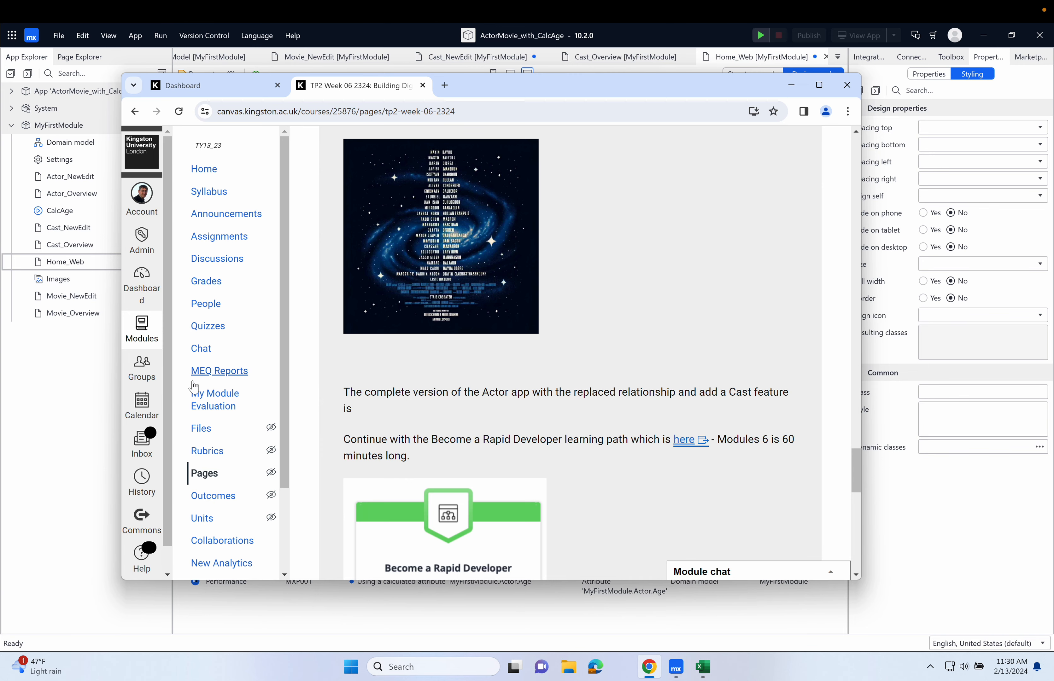
click(43, 426)
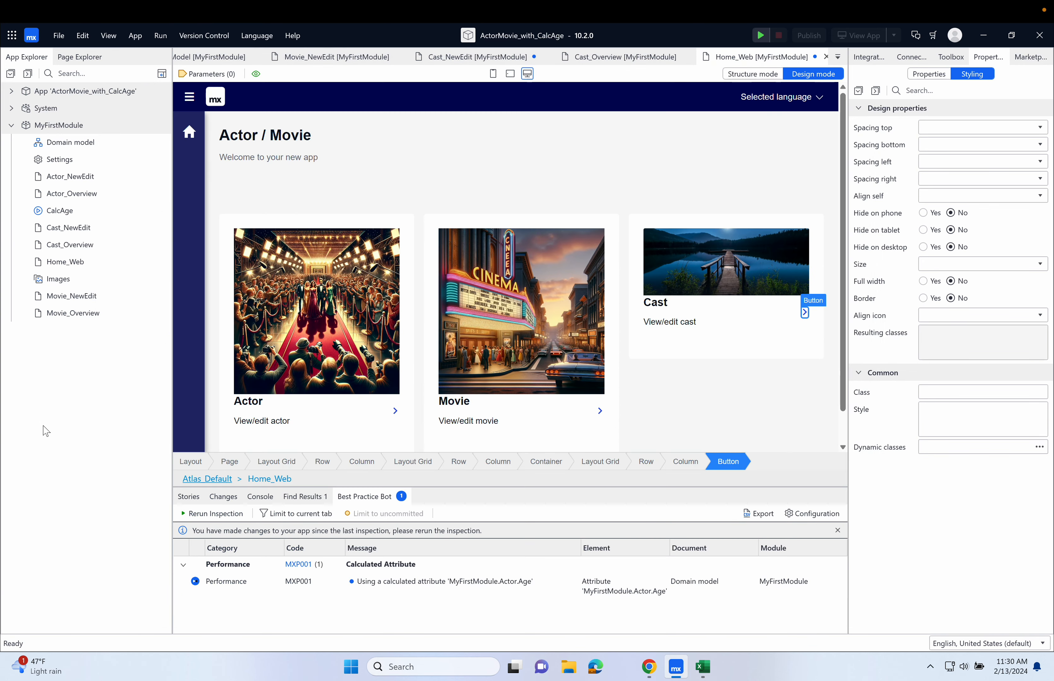
double_click(85, 284)
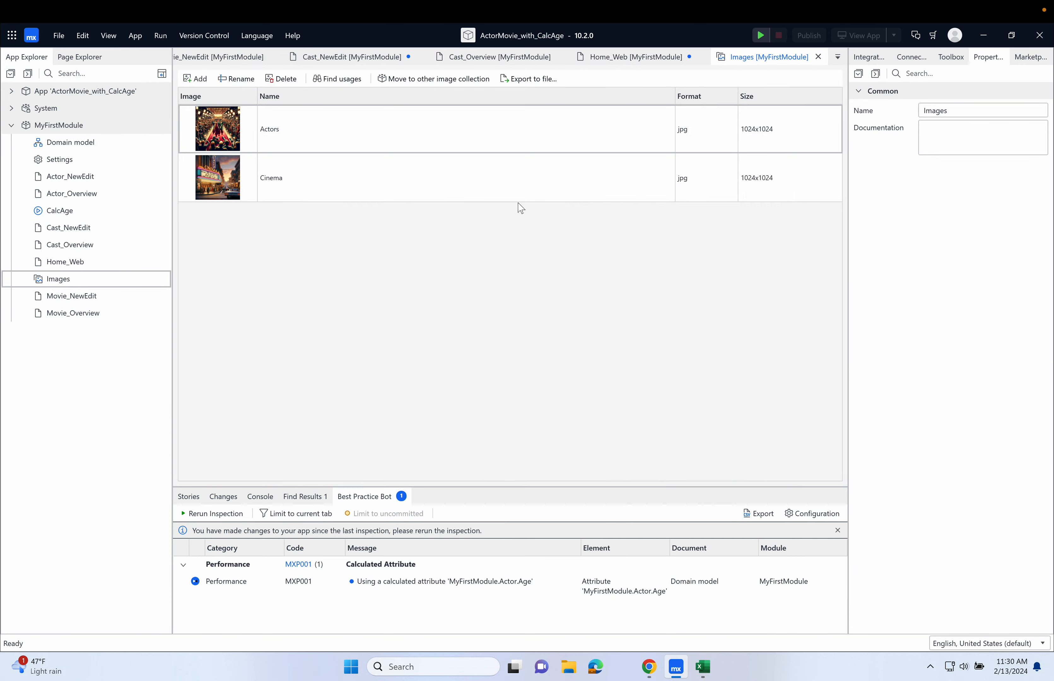
click(204, 78)
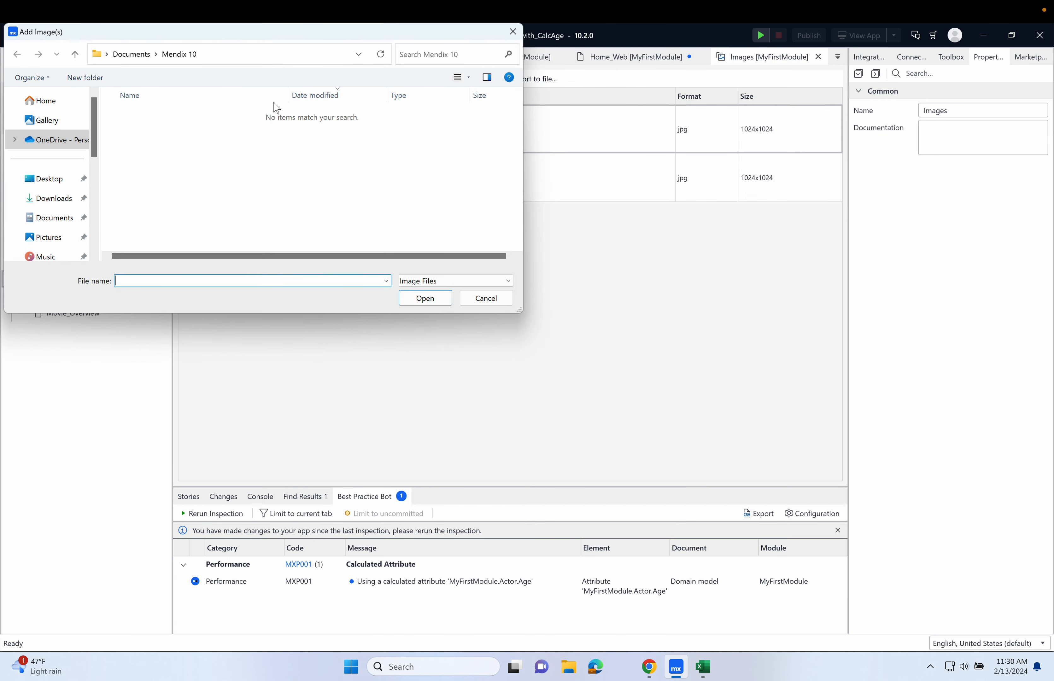
click(65, 197)
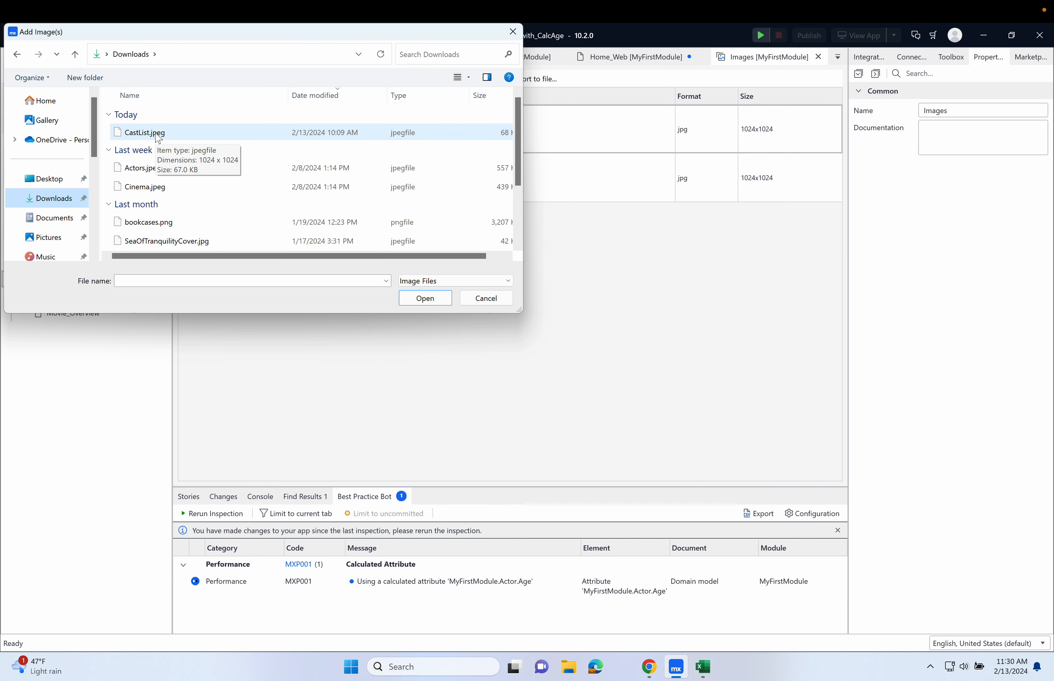
double_click(146, 132)
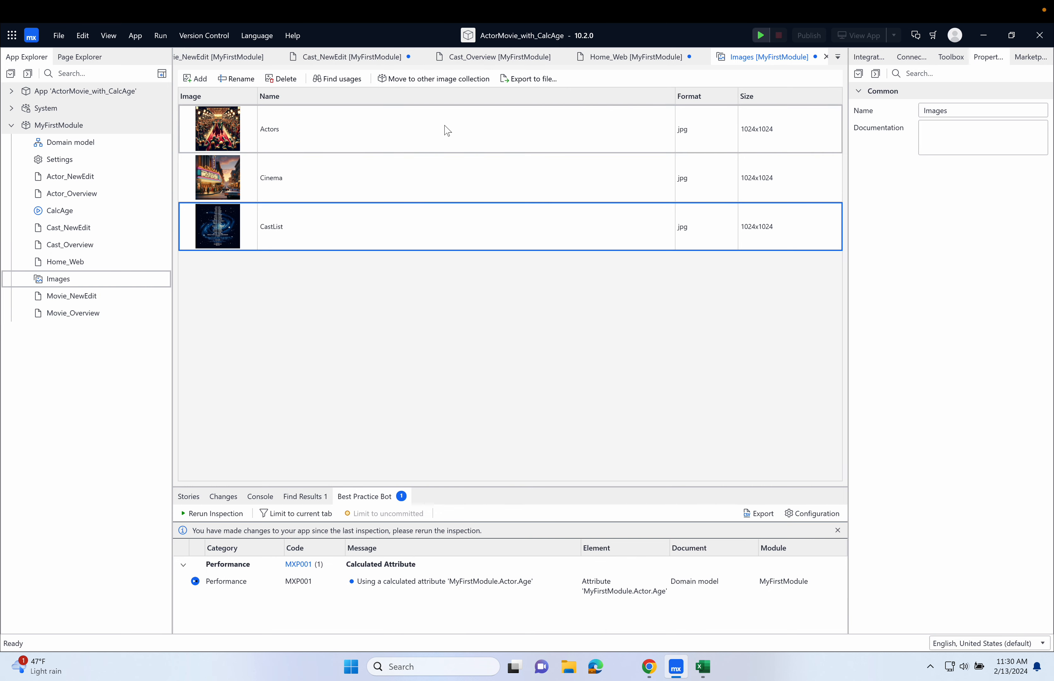
On the Home_Web page, replace the Cast card's image with CastList from MyFirstModule's Images collection
click(620, 57)
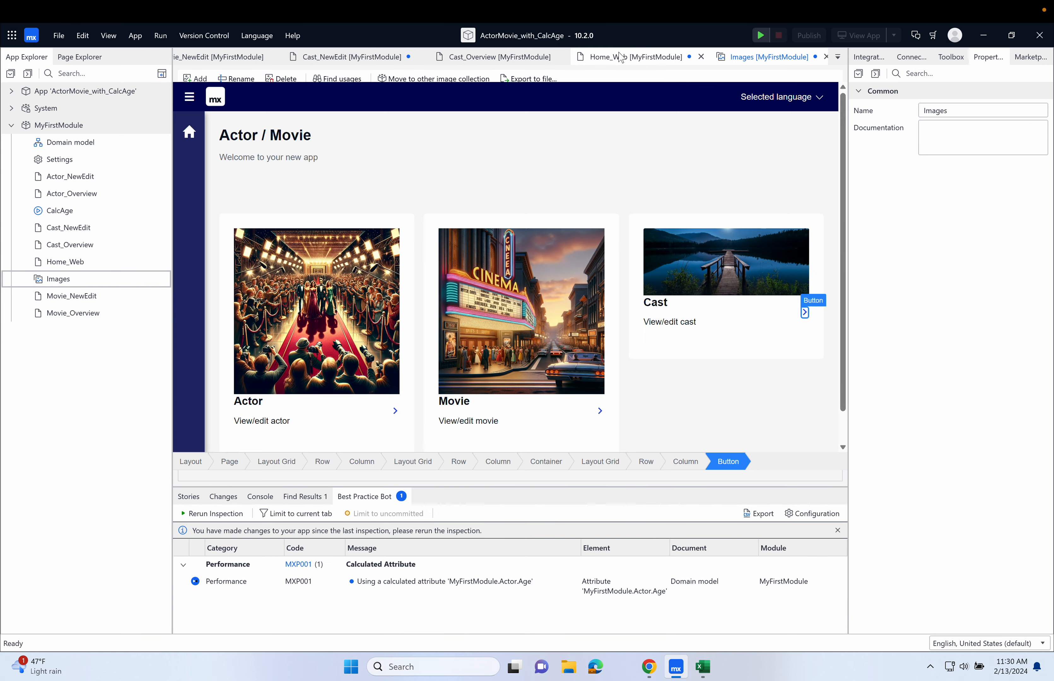
double_click(727, 261)
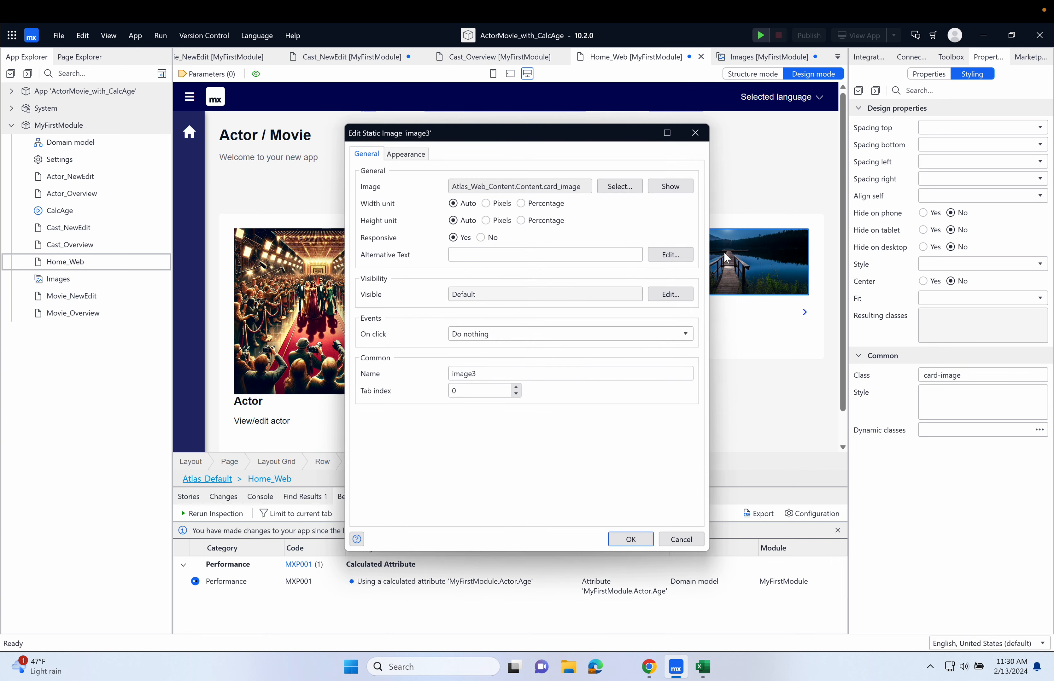
click(620, 186)
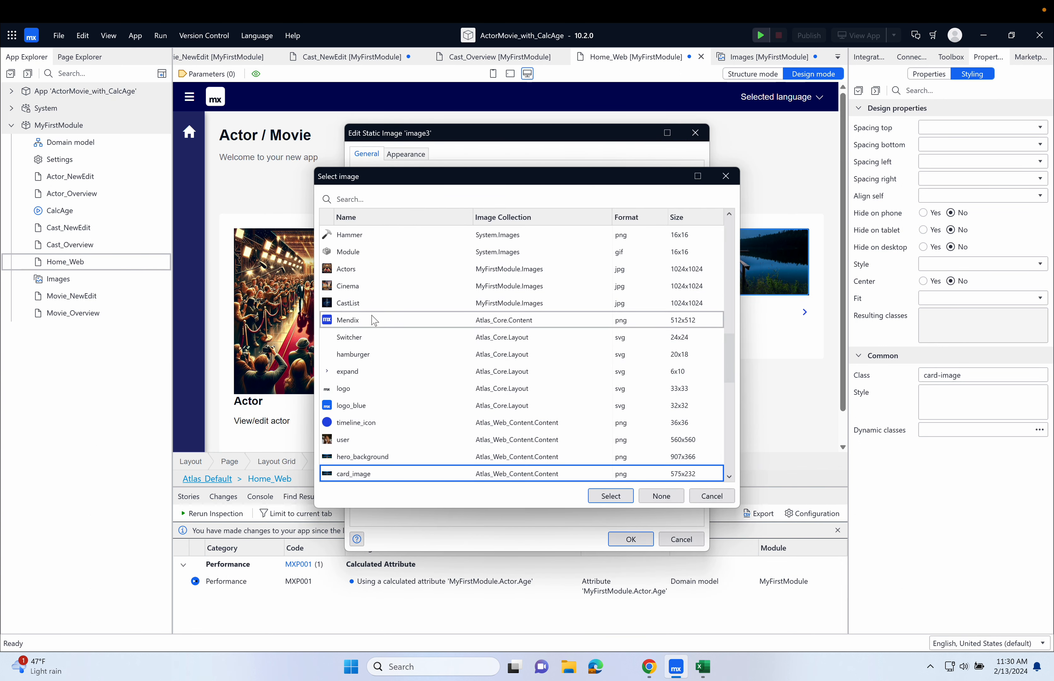
double_click(375, 303)
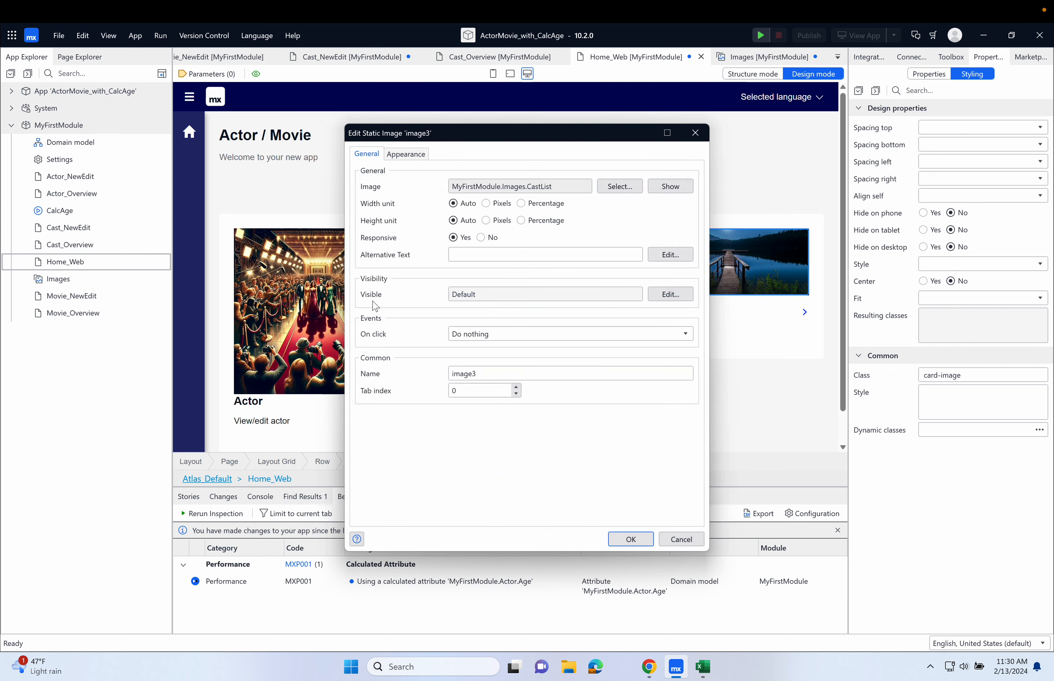
click(633, 540)
click(697, 150)
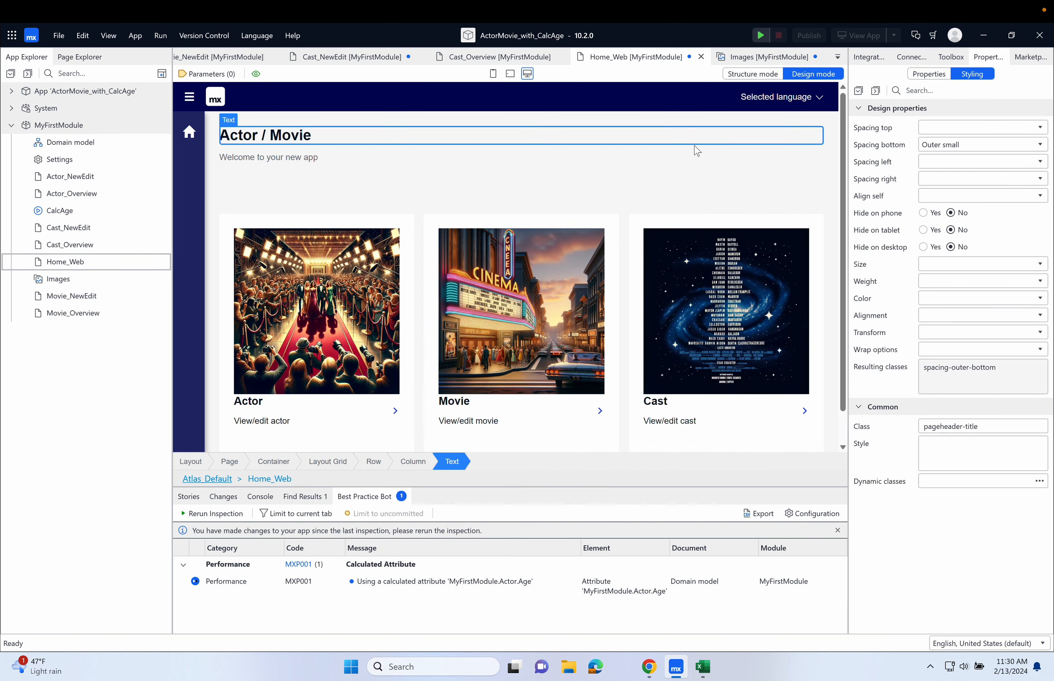
Run the app locally, saving all unsaved documents, and view it in the browser
click(760, 35)
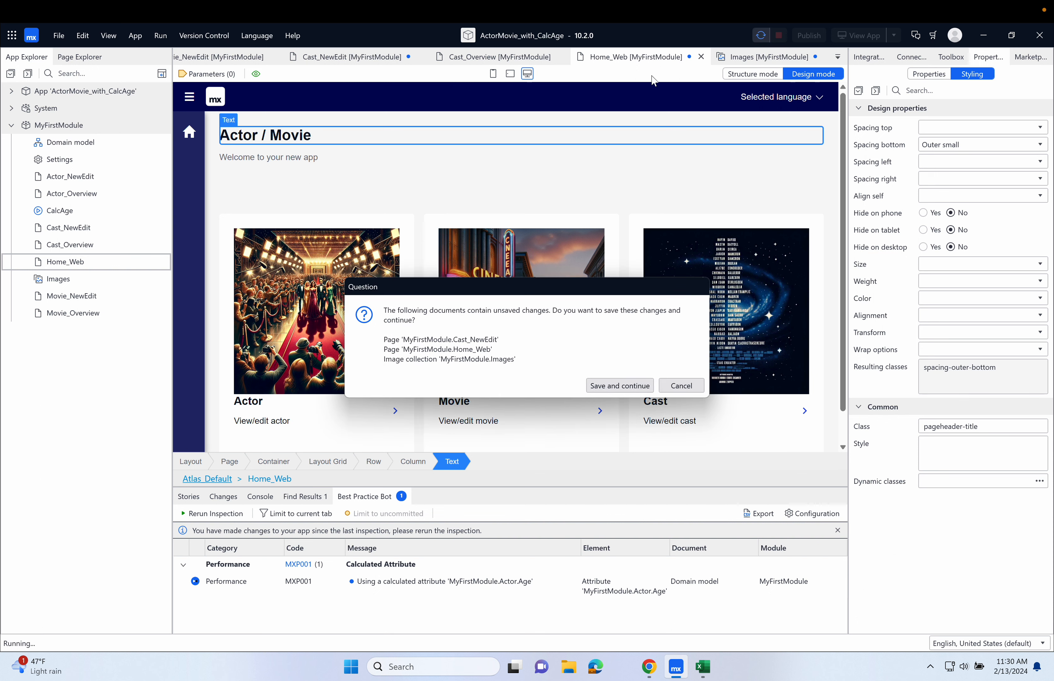
click(623, 386)
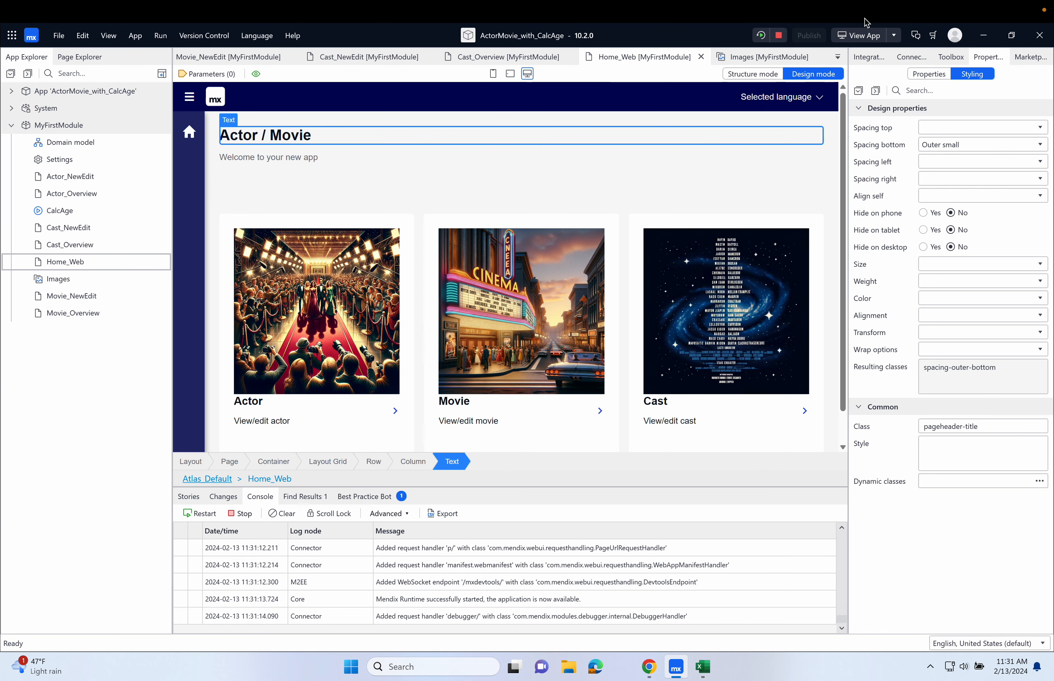
click(857, 36)
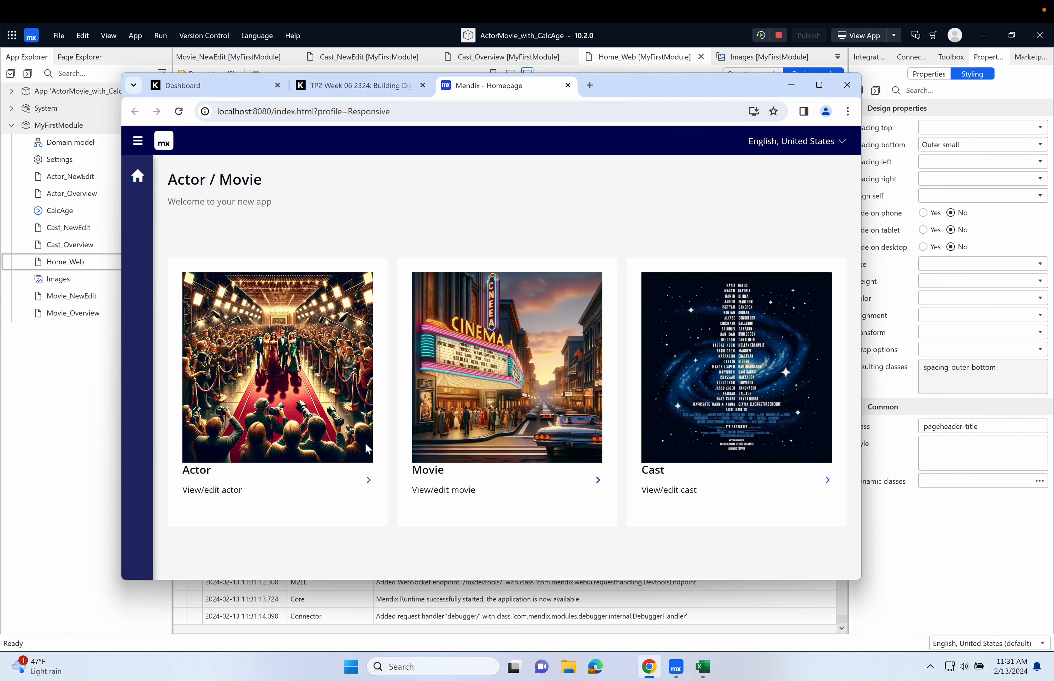
Check that the Actor and Movie cards open their overview pages, returning to the home page after each
click(368, 481)
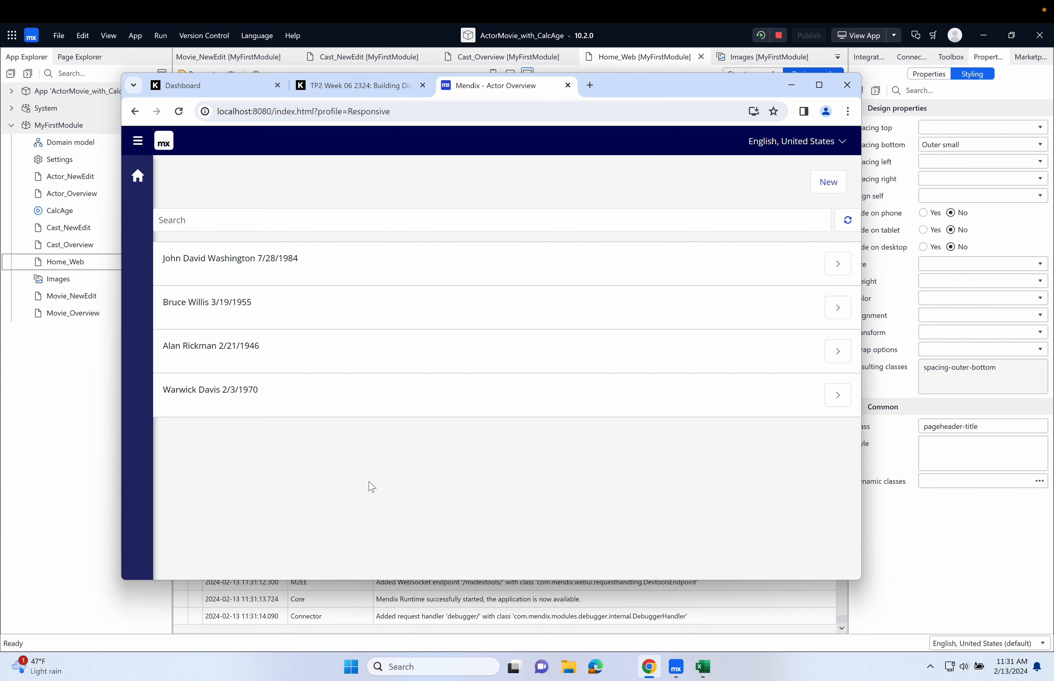
click(138, 177)
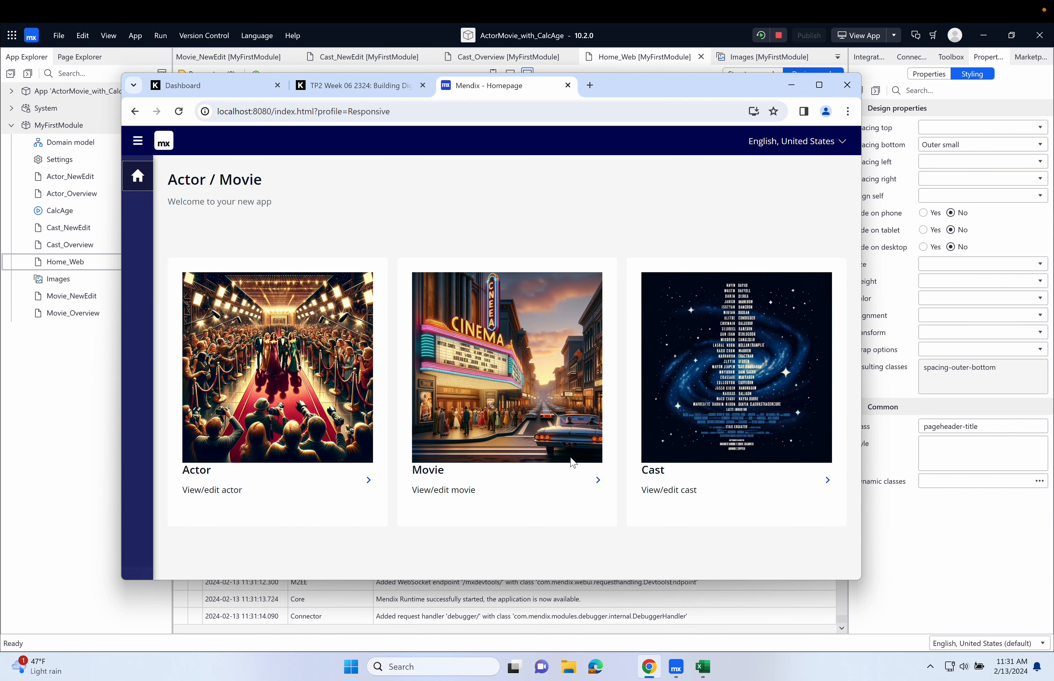
click(599, 481)
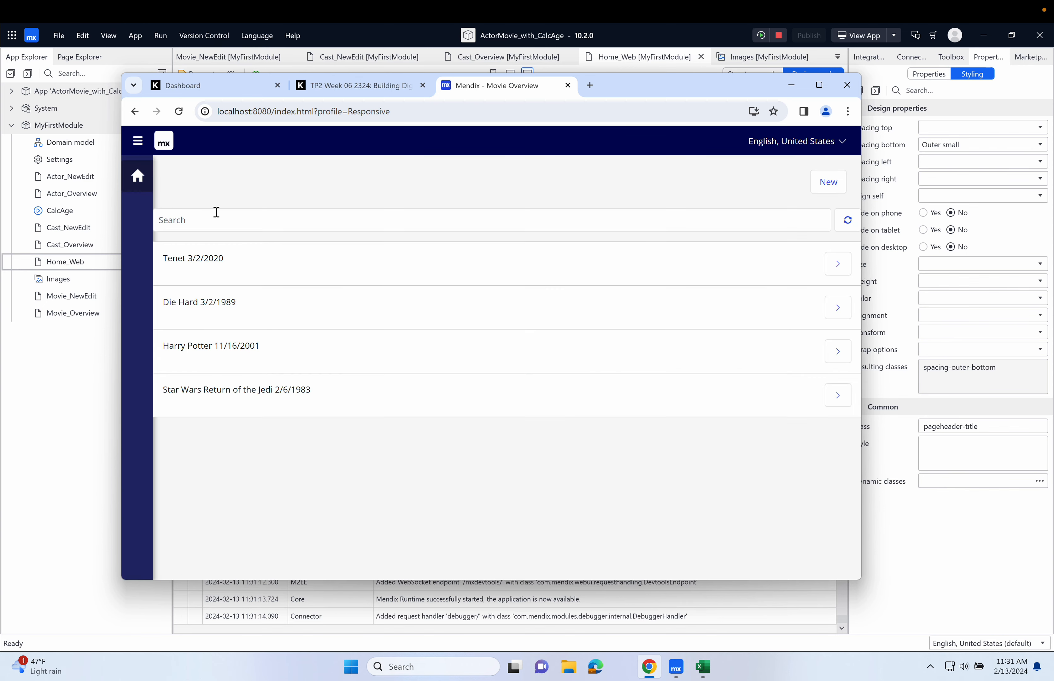
click(137, 175)
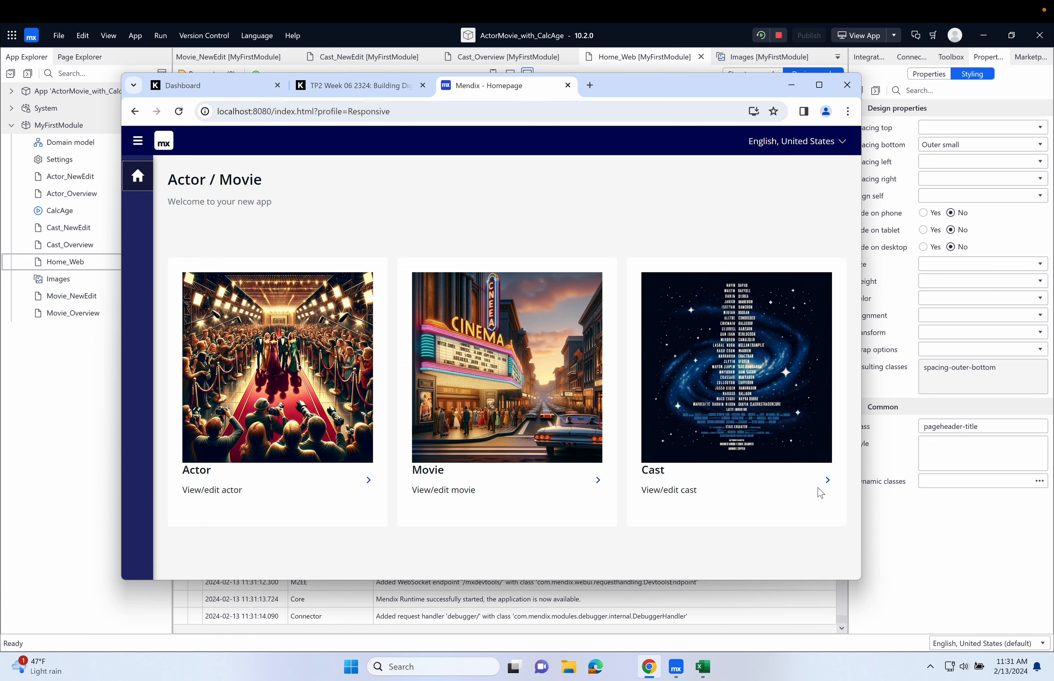
Open the Cast List from the Cast card and save a new entry with actor Alan Rickman and movie Die Hard
click(828, 482)
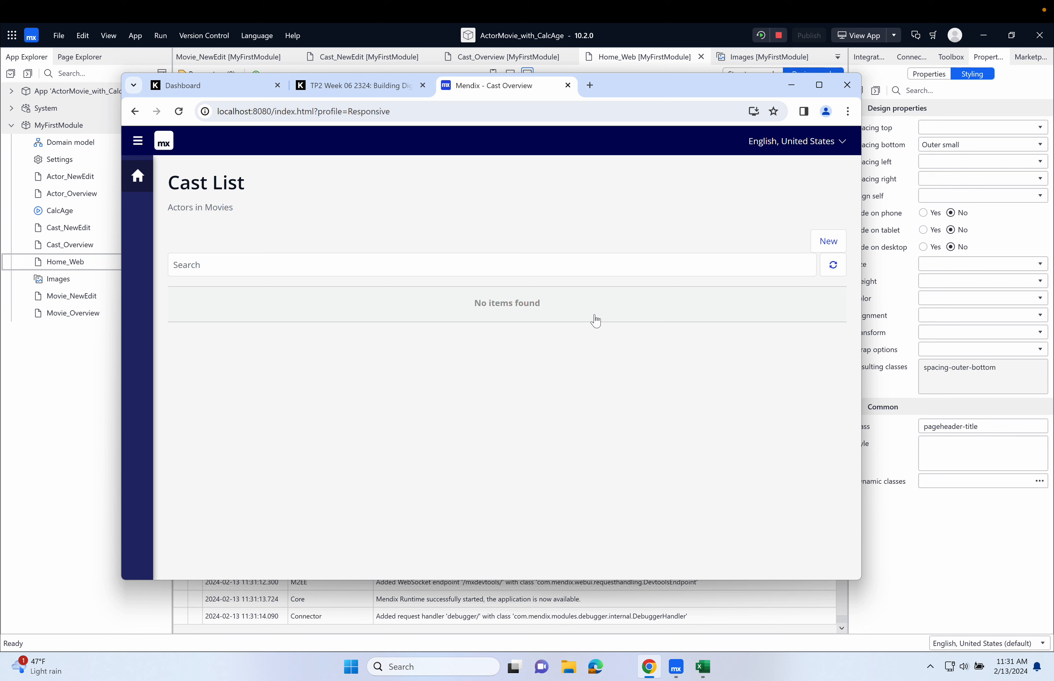
click(831, 247)
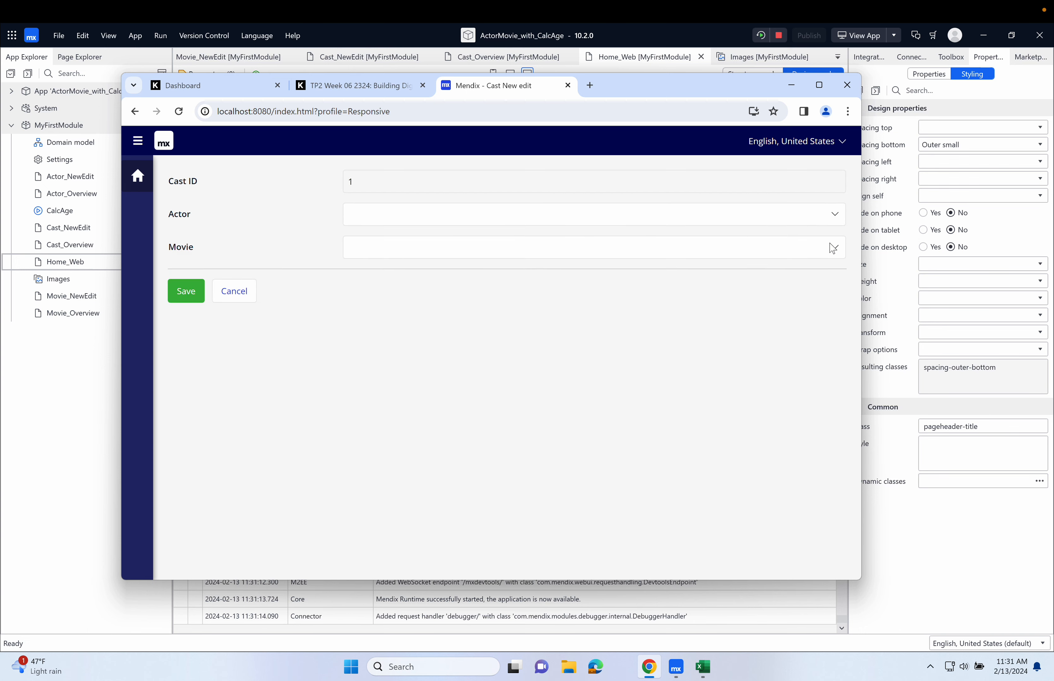
click(657, 219)
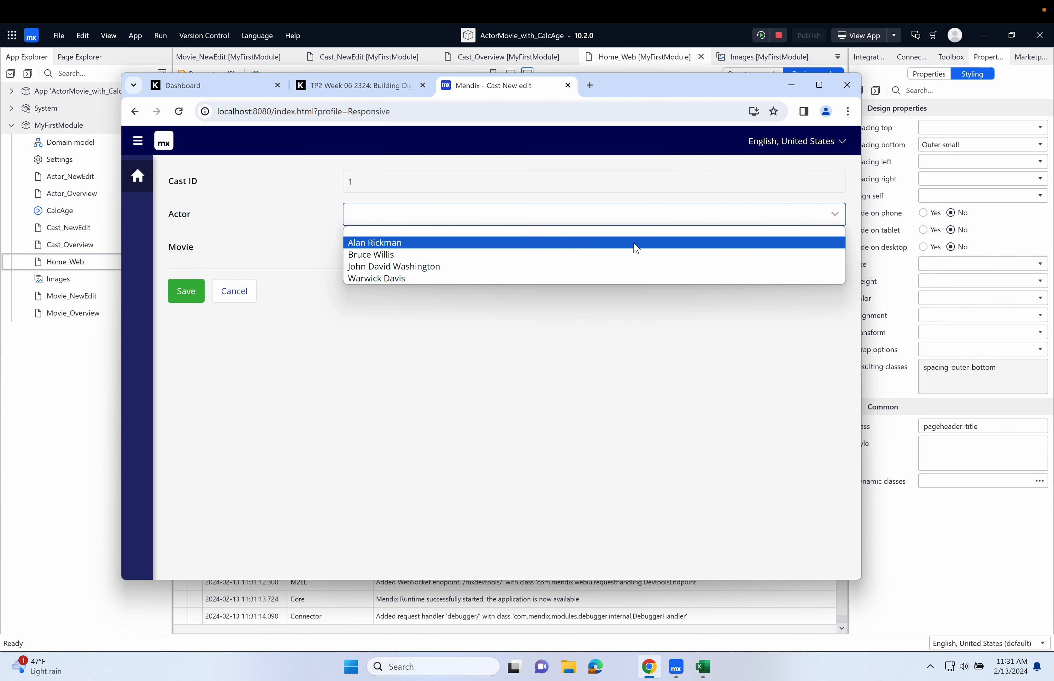
click(636, 245)
click(623, 255)
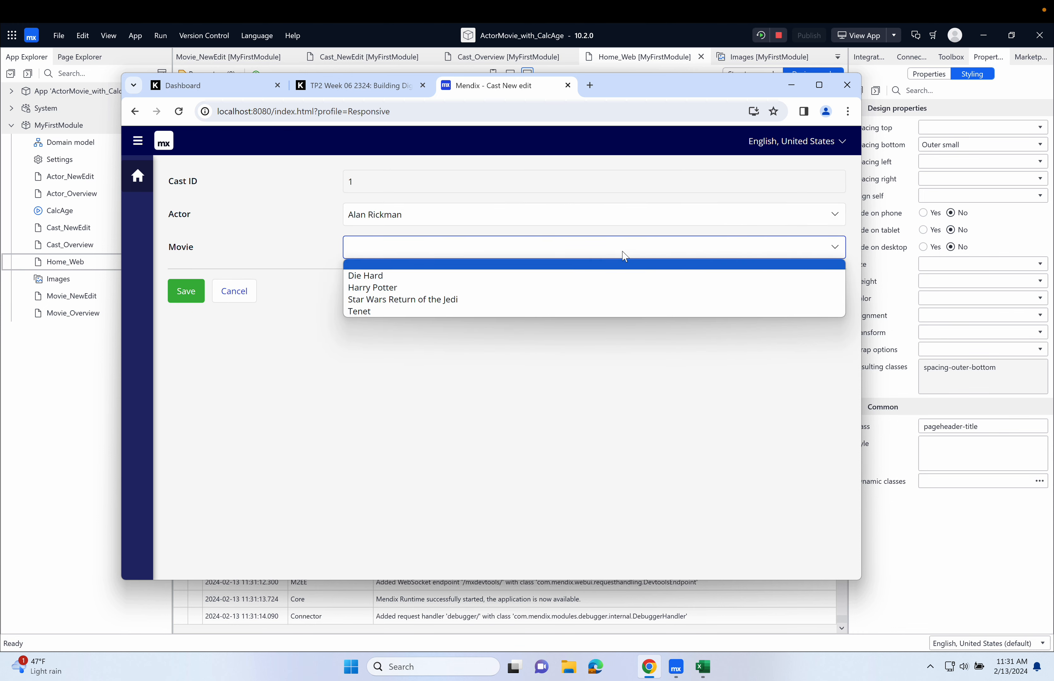
click(610, 276)
click(187, 293)
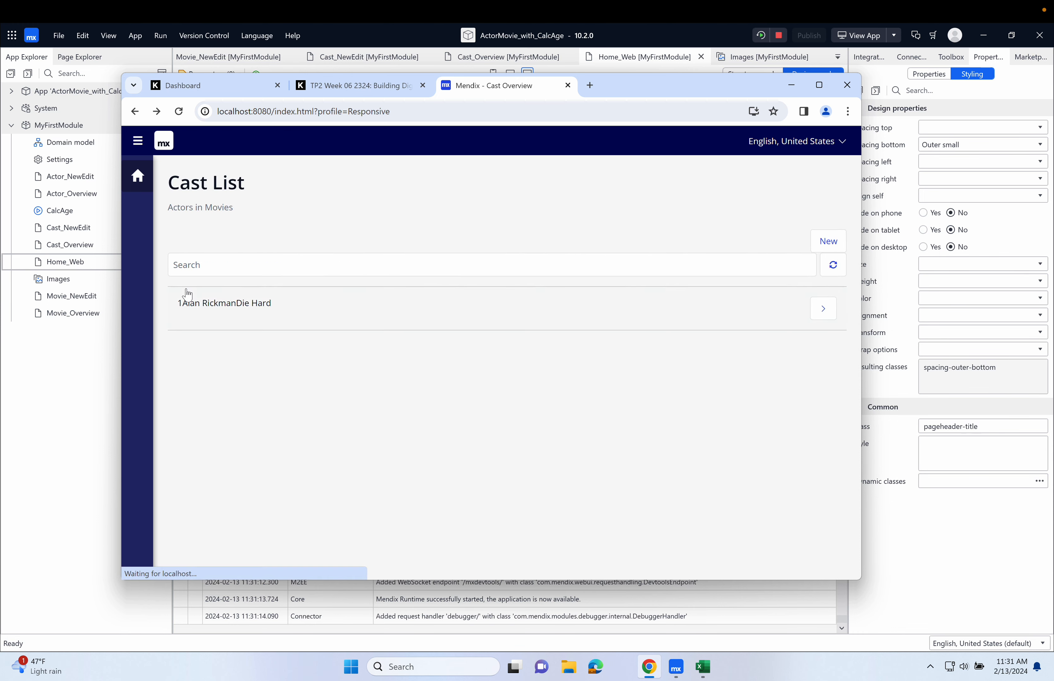
Create and save a new cast entry with actor Bruce Willis and movie Die Hard
click(824, 243)
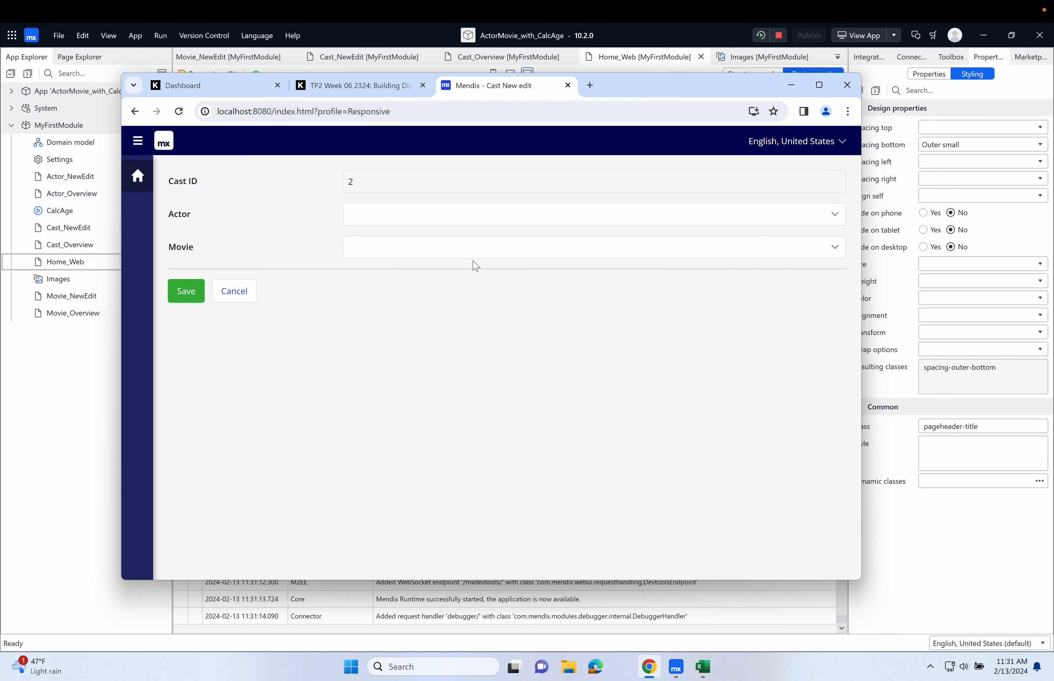
click(510, 227)
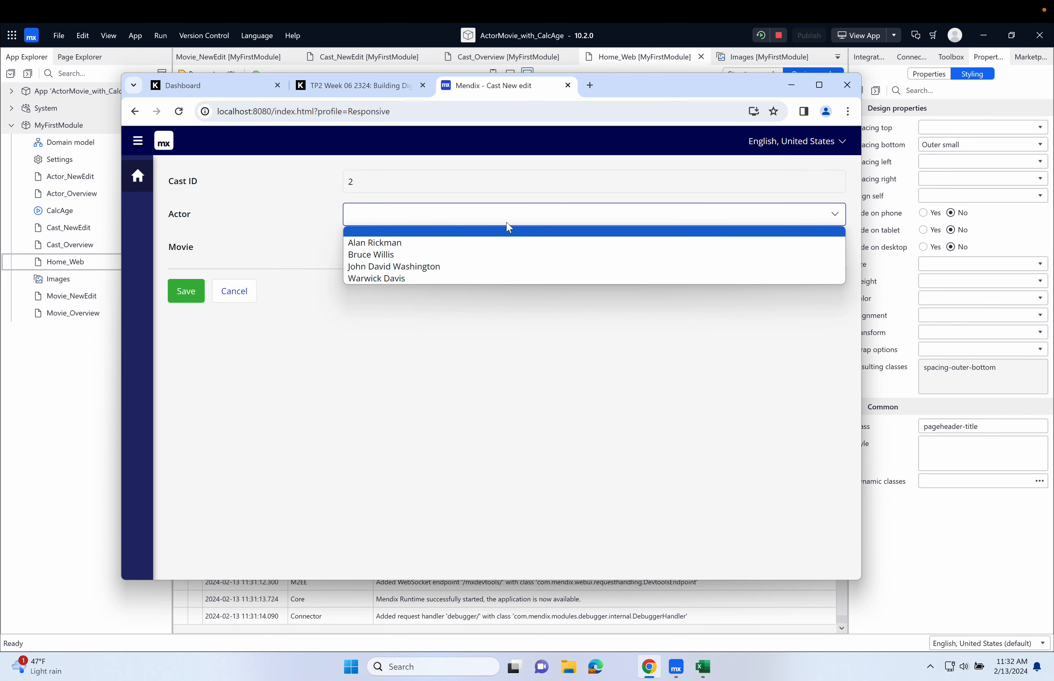
click(502, 255)
click(472, 253)
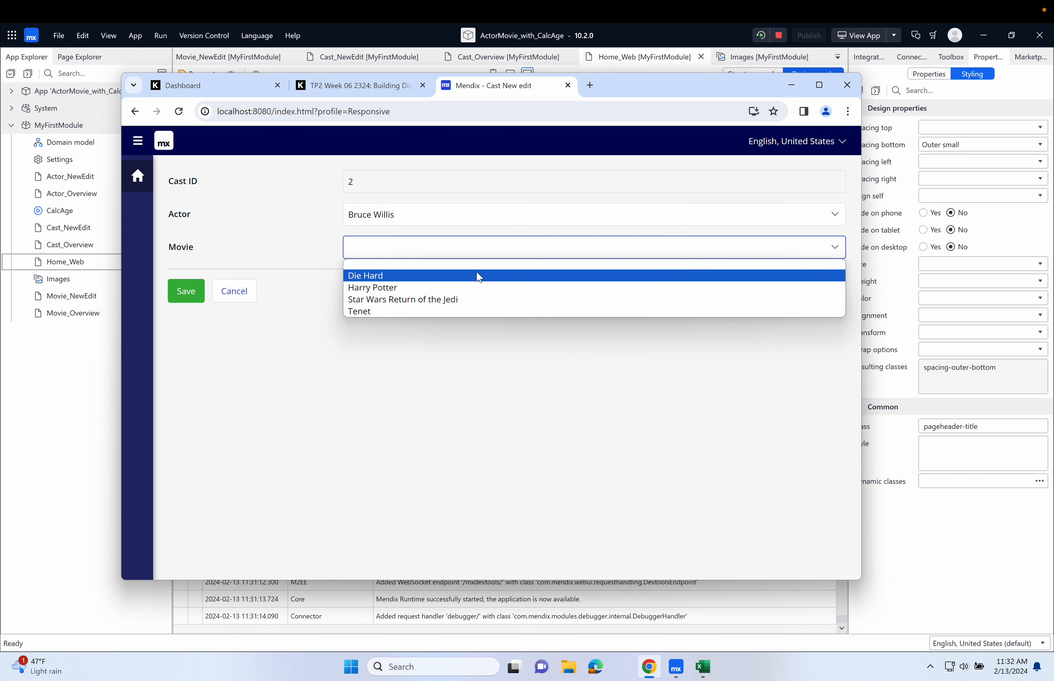
click(479, 276)
click(195, 288)
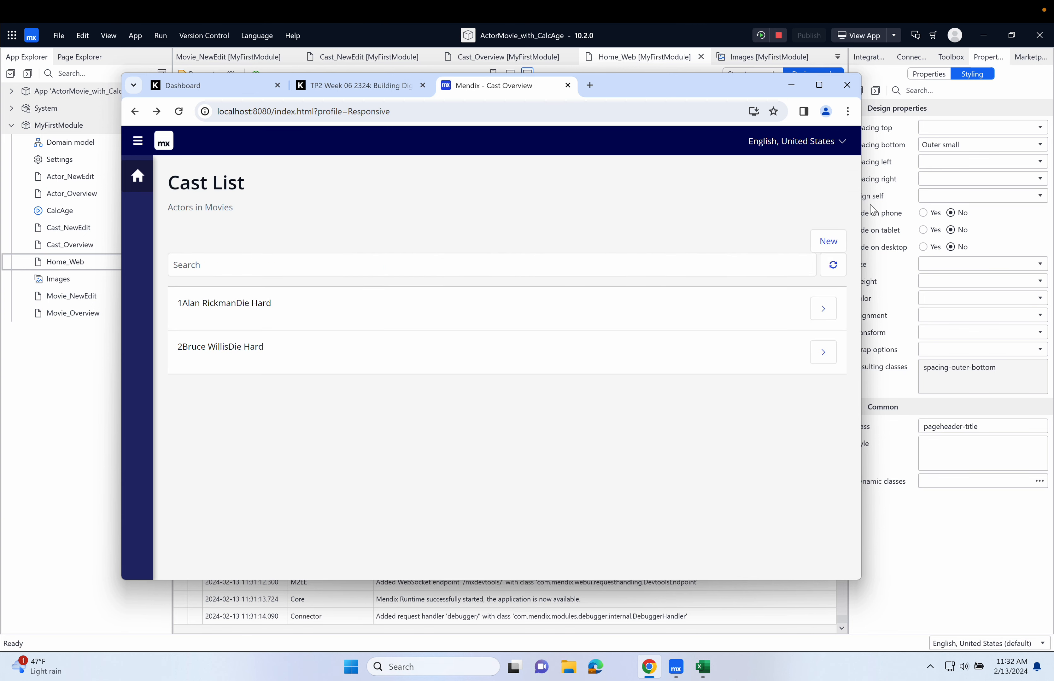
Create and save a new cast entry with actor Alan Rickman and movie Harry Potter
click(828, 243)
click(510, 216)
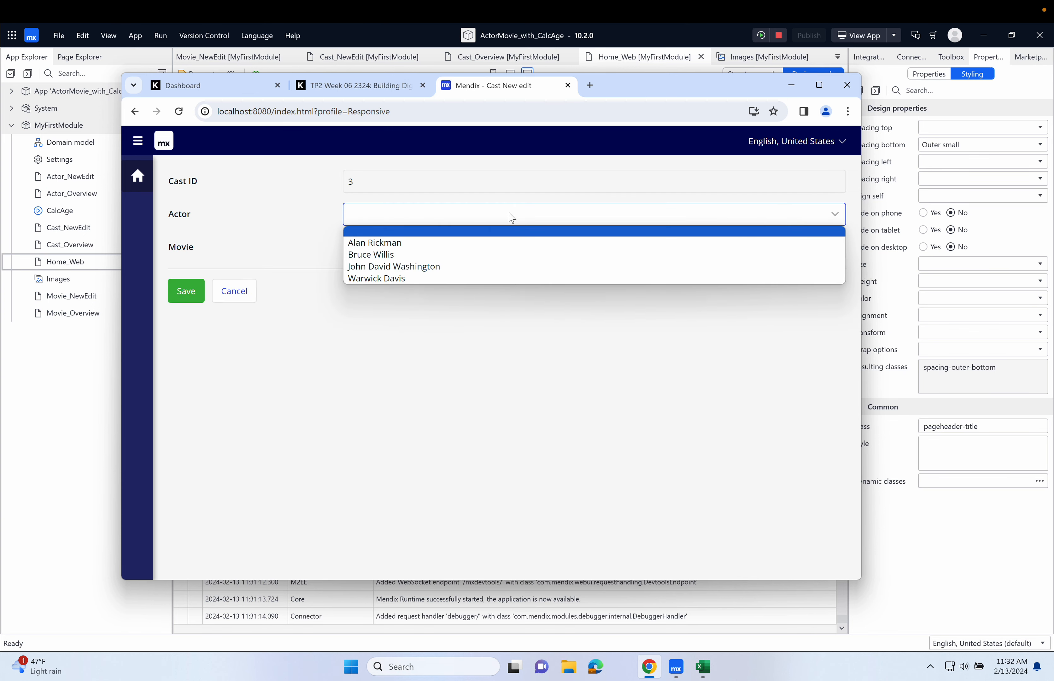
click(501, 243)
click(491, 245)
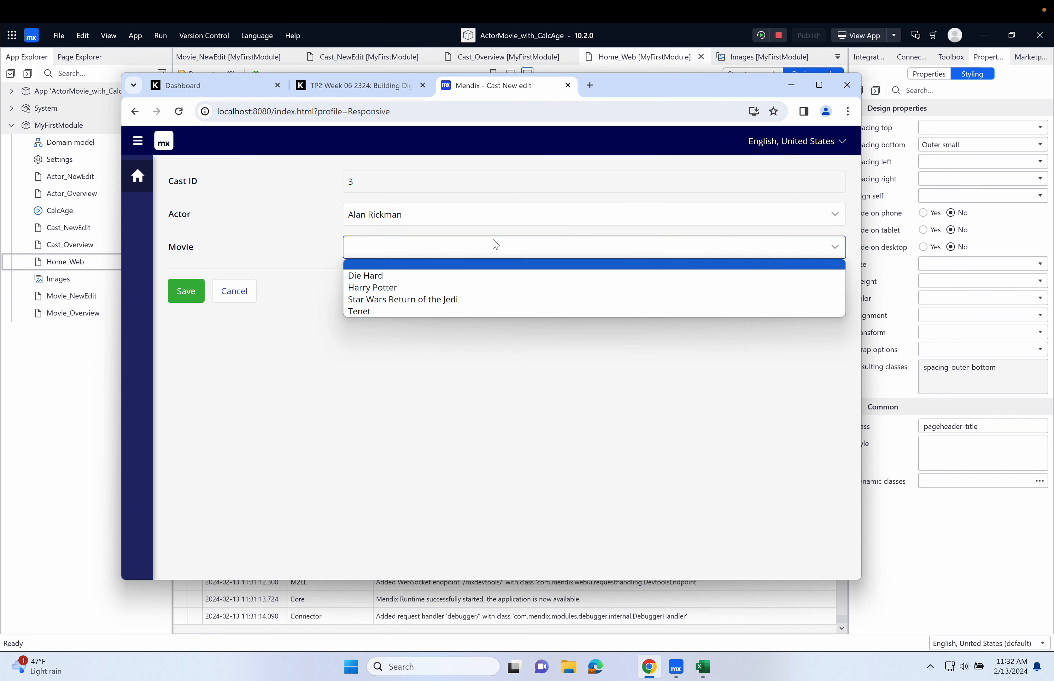
click(490, 289)
click(186, 293)
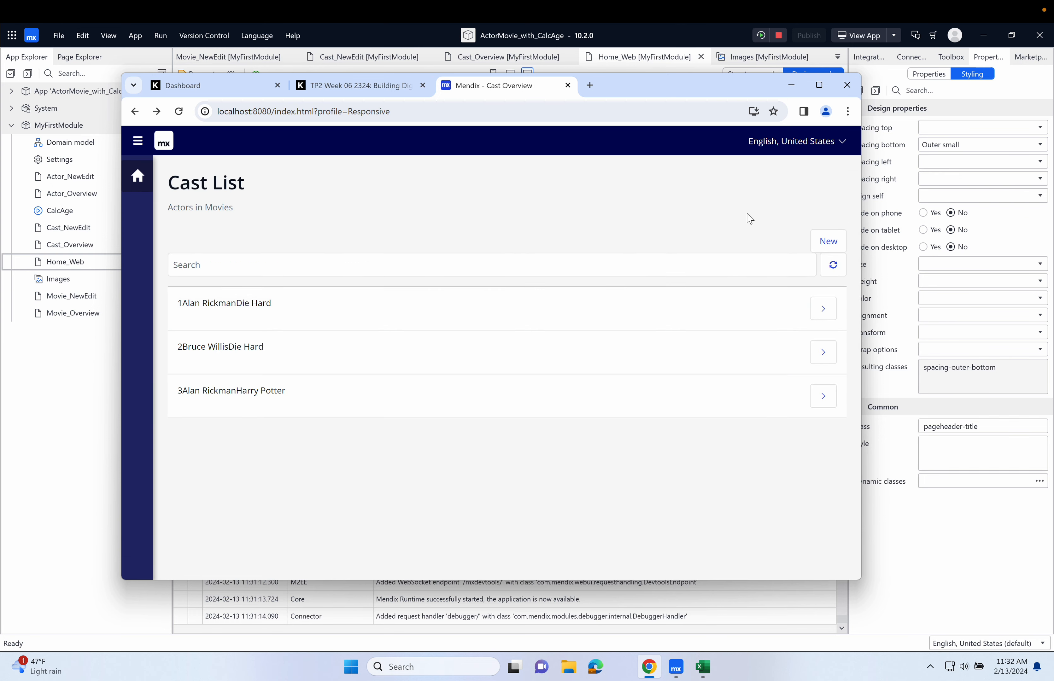
Create and save a new cast entry with actor John David Washington and movie Tenet
click(828, 243)
click(484, 218)
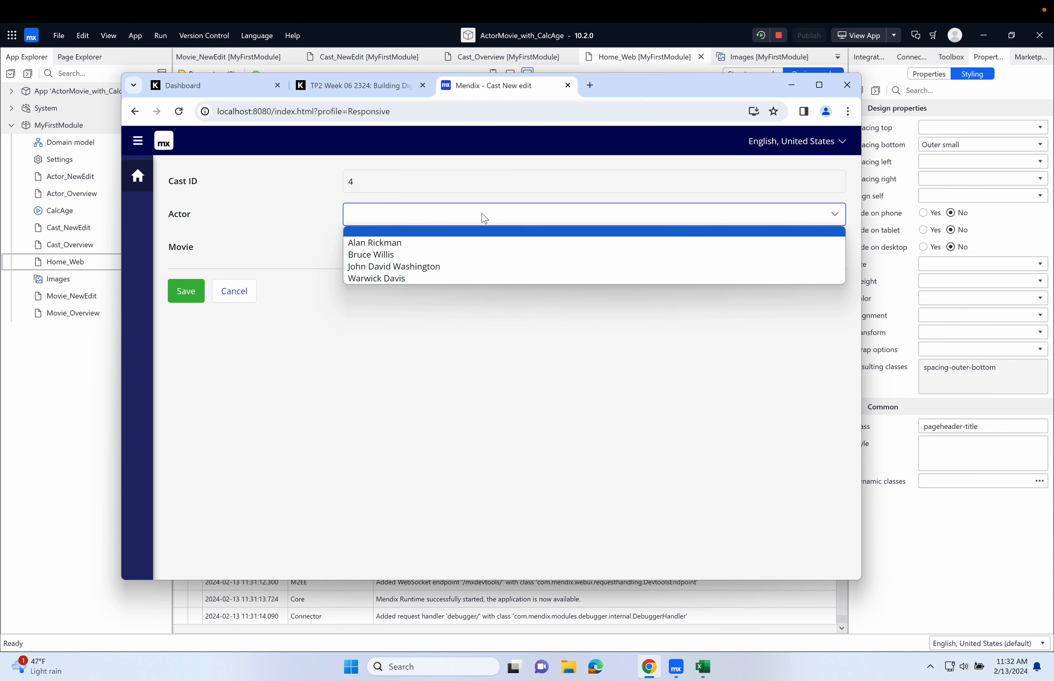
click(485, 267)
click(479, 244)
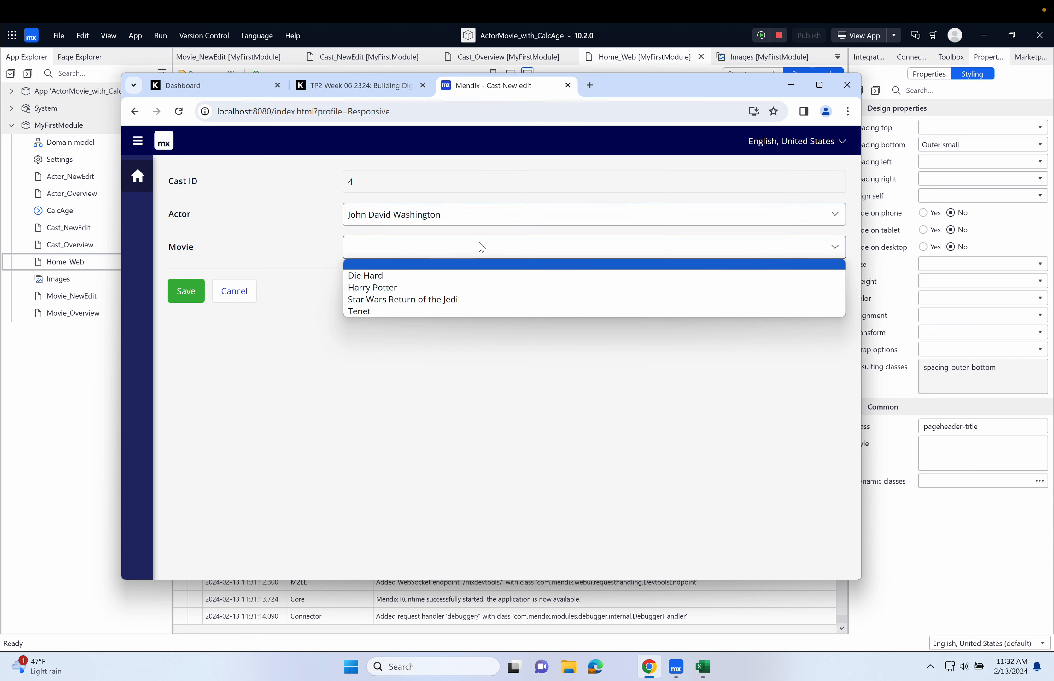
click(482, 309)
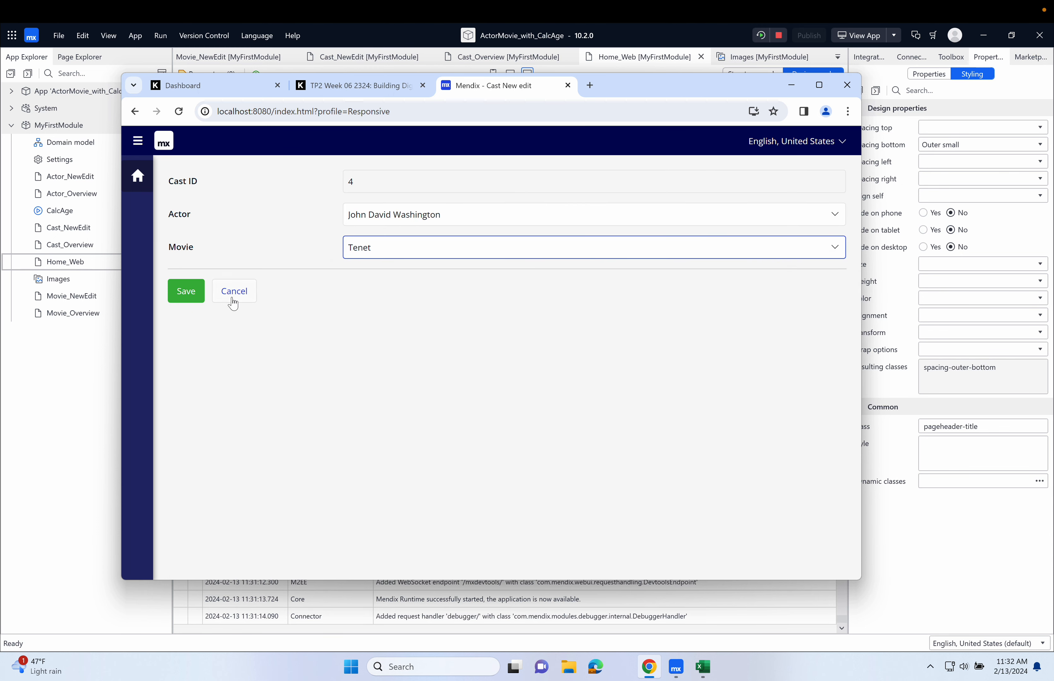
click(186, 293)
Create and save a new cast entry with actor Warwick Davis and movie Star Wars Return of the Jedi
click(828, 244)
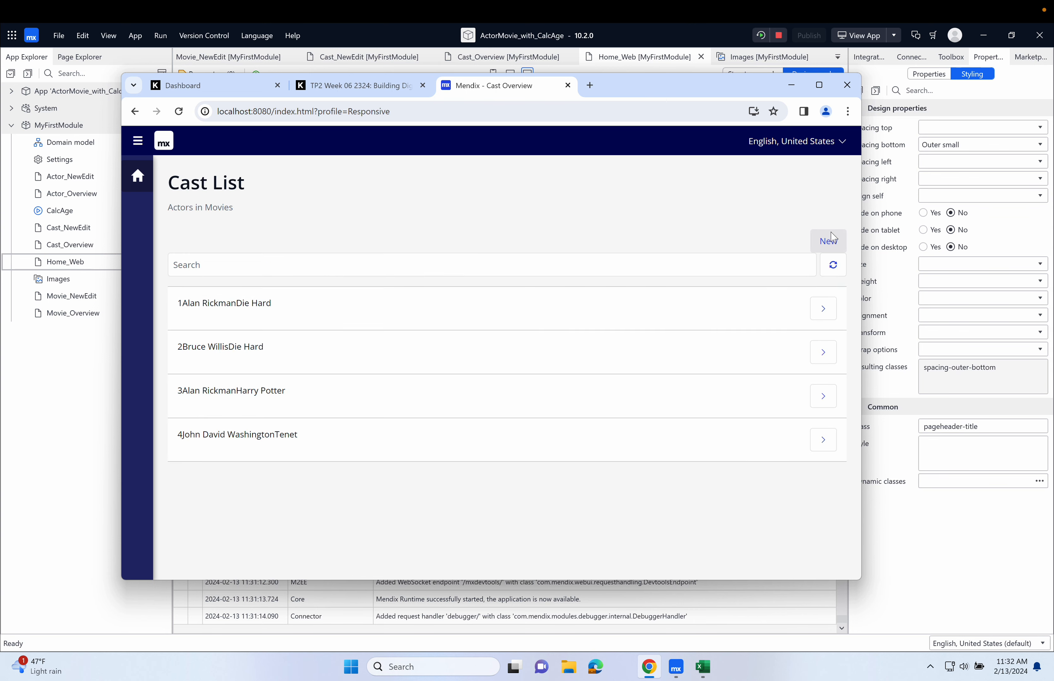
click(514, 219)
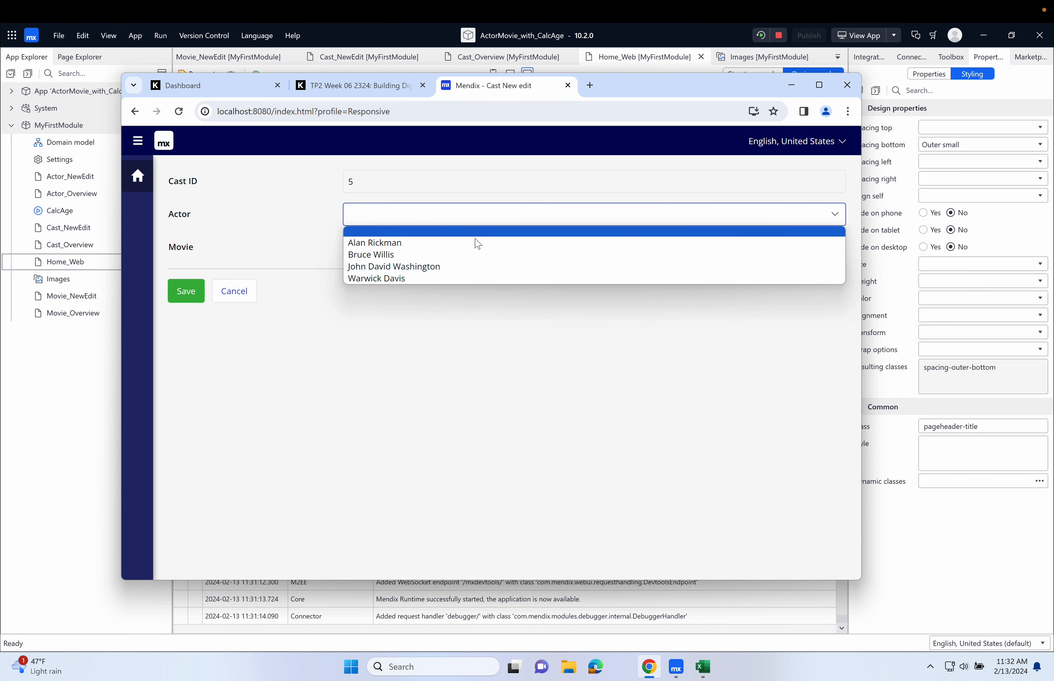
click(485, 279)
click(501, 249)
click(496, 299)
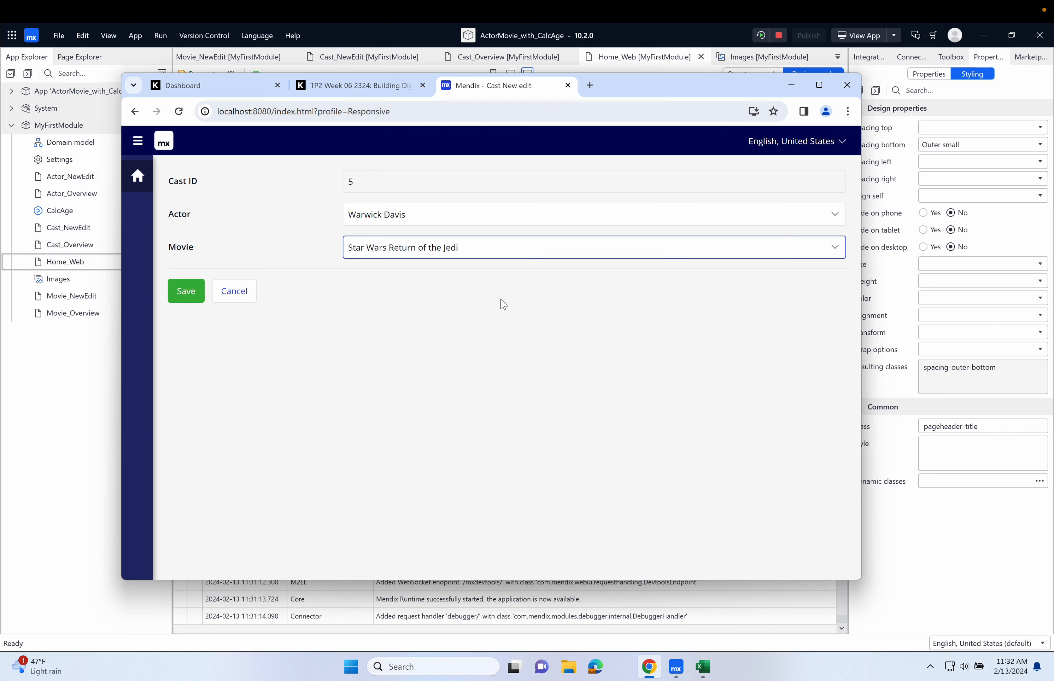
click(188, 294)
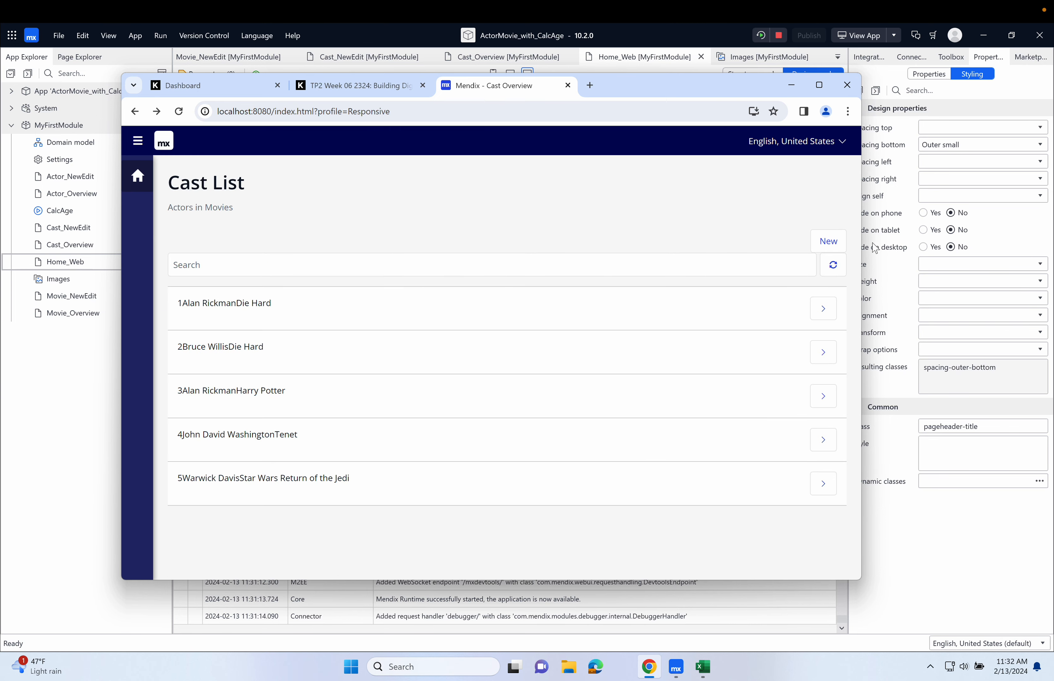
Create and save a new cast entry with actor Warwick Davis and movie Harry Potter
click(827, 241)
click(545, 222)
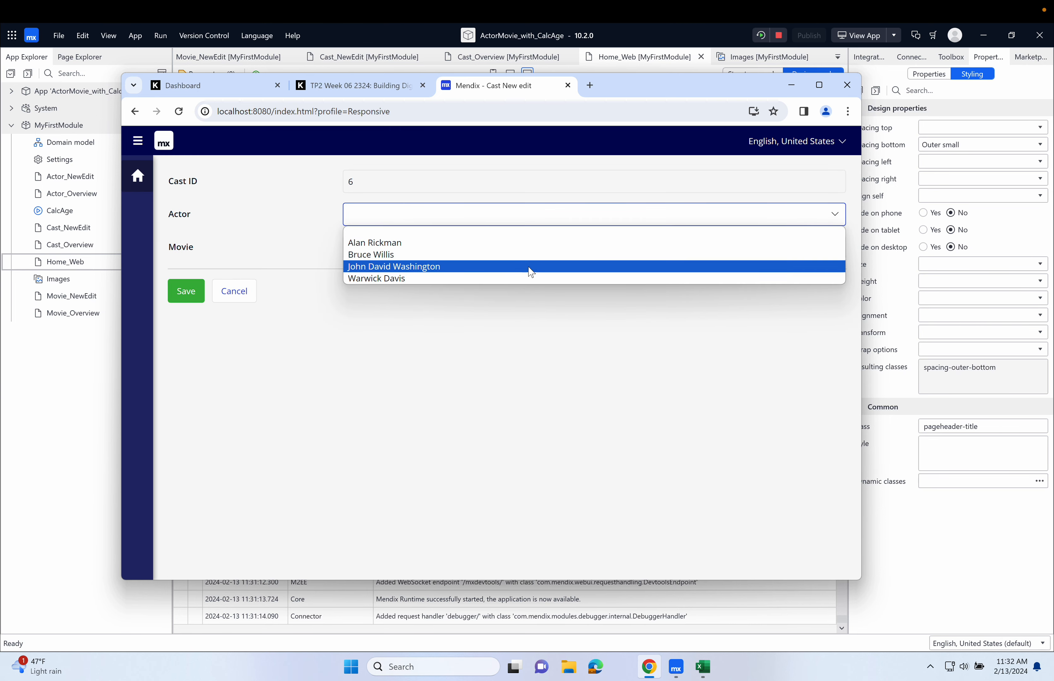
click(536, 279)
click(541, 244)
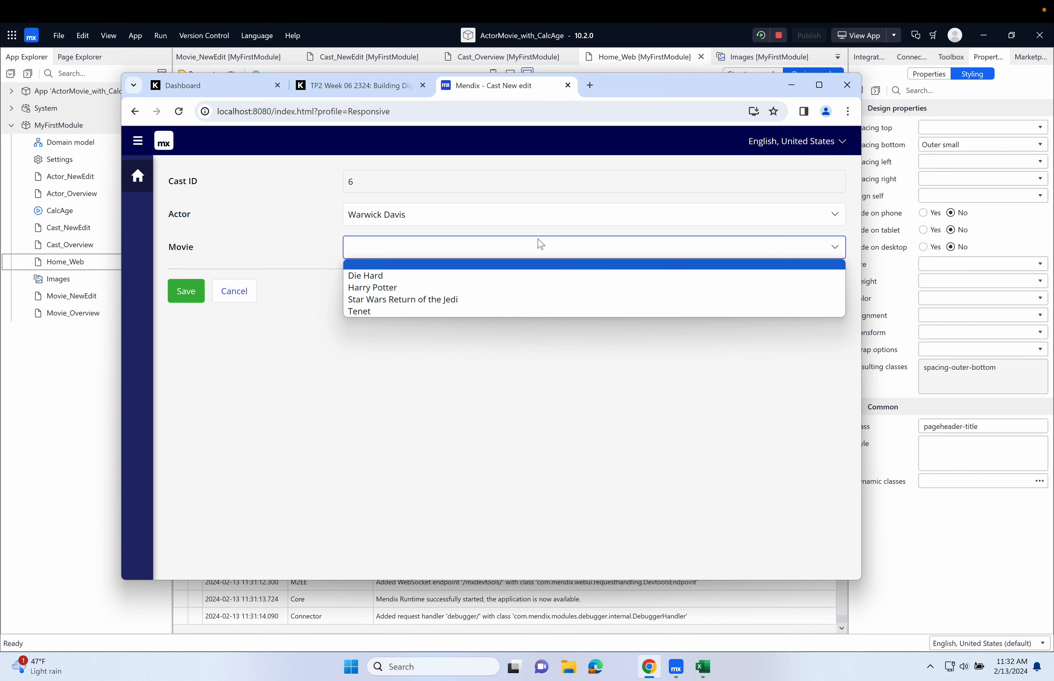
click(528, 288)
click(179, 298)
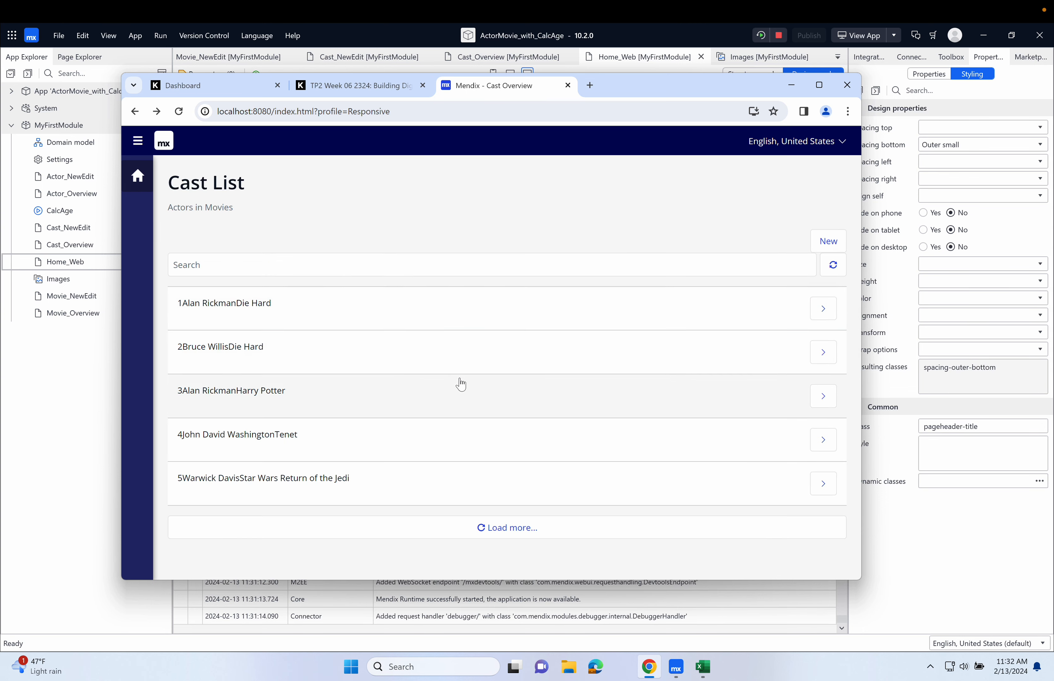